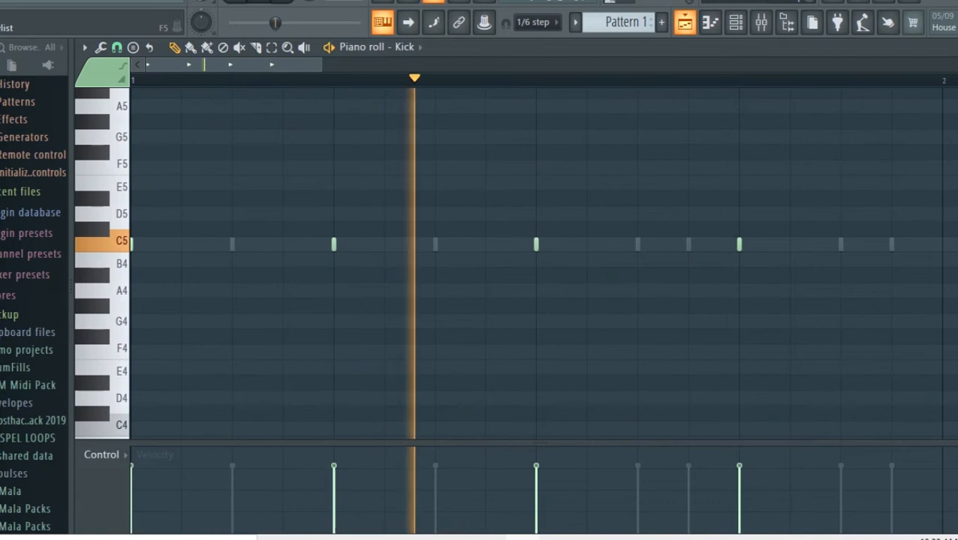
# Step: Inspect the miscellaneous, envelope and sample settings of the RD_Snare_10 channel in the channel rack
pyautogui.press('F5')
pyautogui.press('F6')
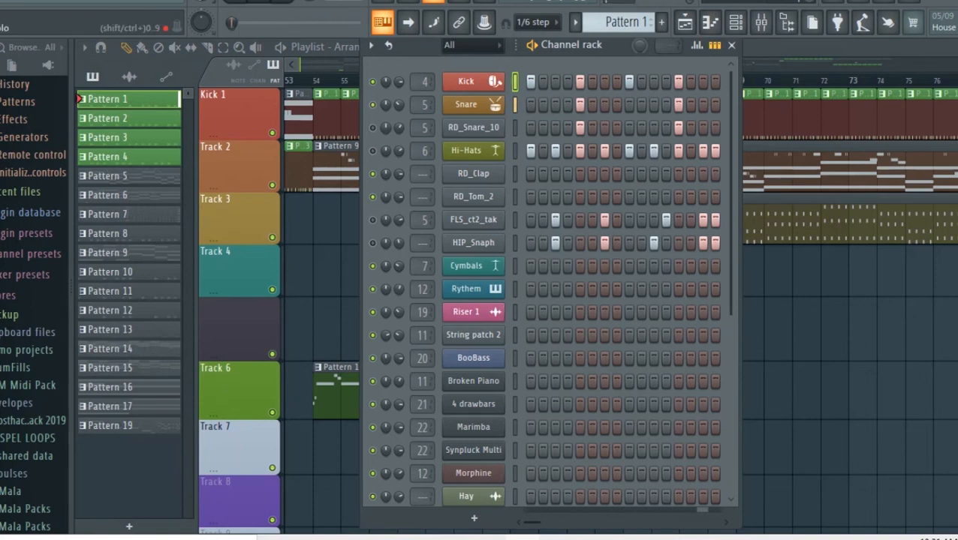
pyautogui.click(473, 127)
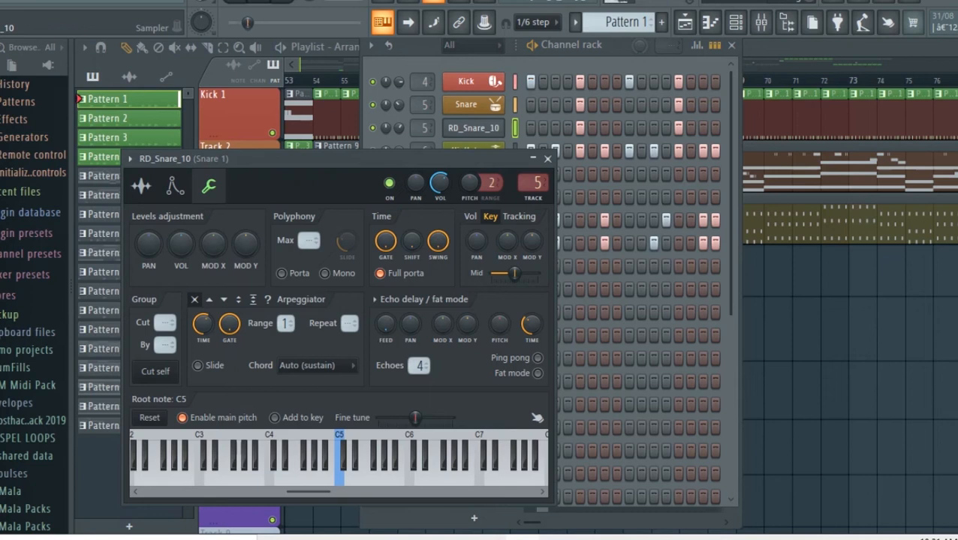
pyautogui.click(174, 186)
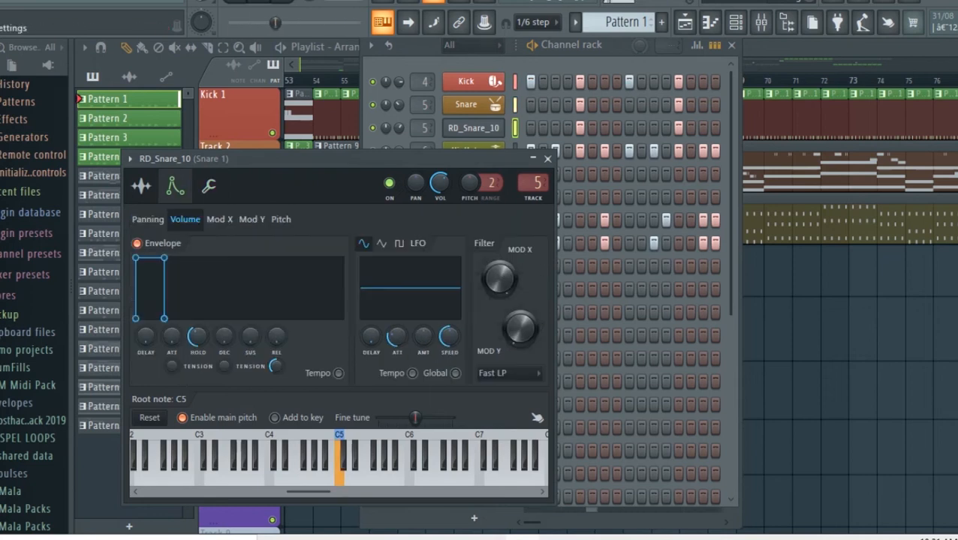
pyautogui.click(141, 186)
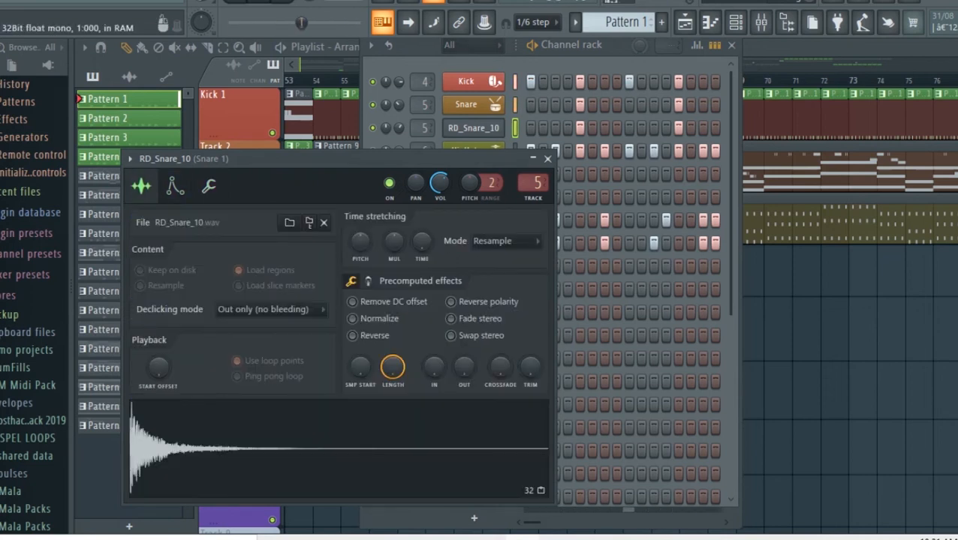
pyautogui.click(548, 159)
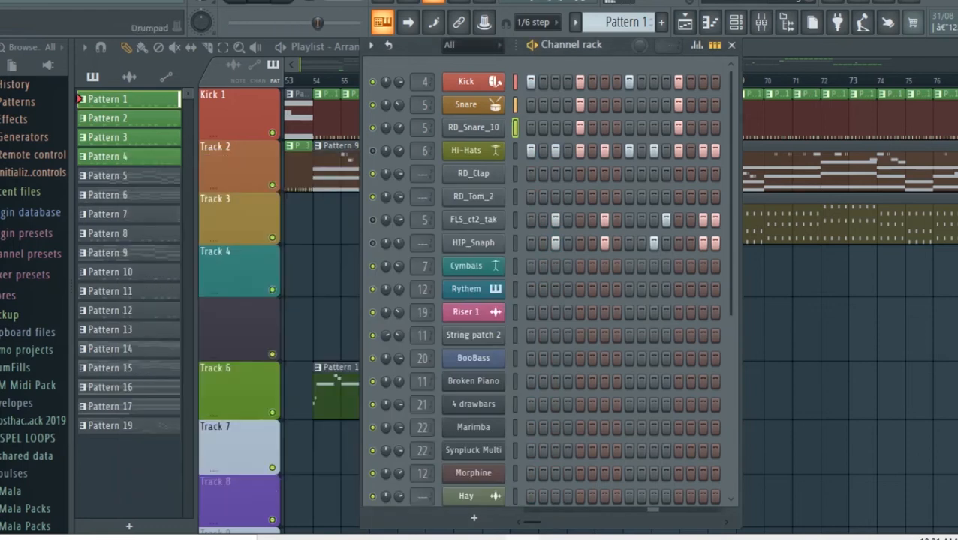
# Step: Review the Hi-Hats channel's Drumpad settings and its notes in the piano roll
pyautogui.click(466, 151)
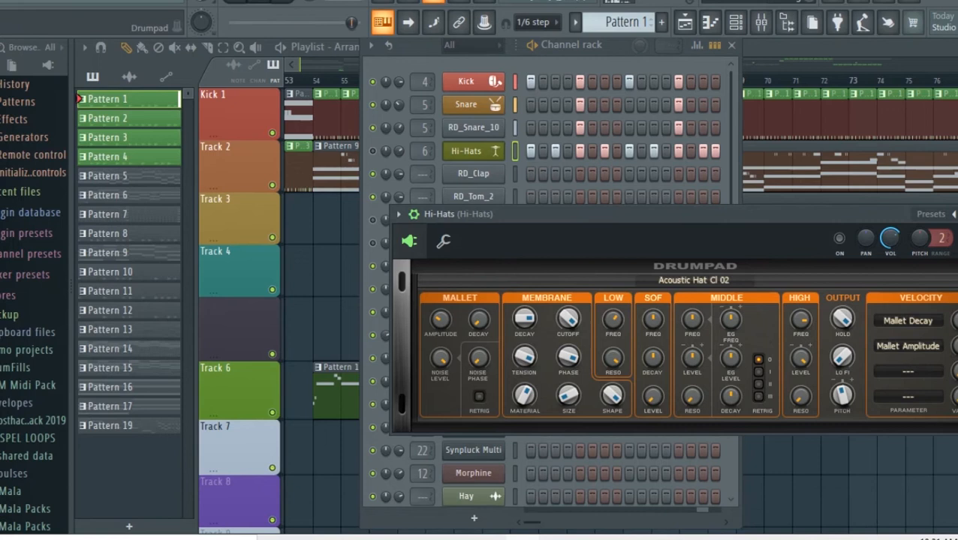
pyautogui.click(466, 151)
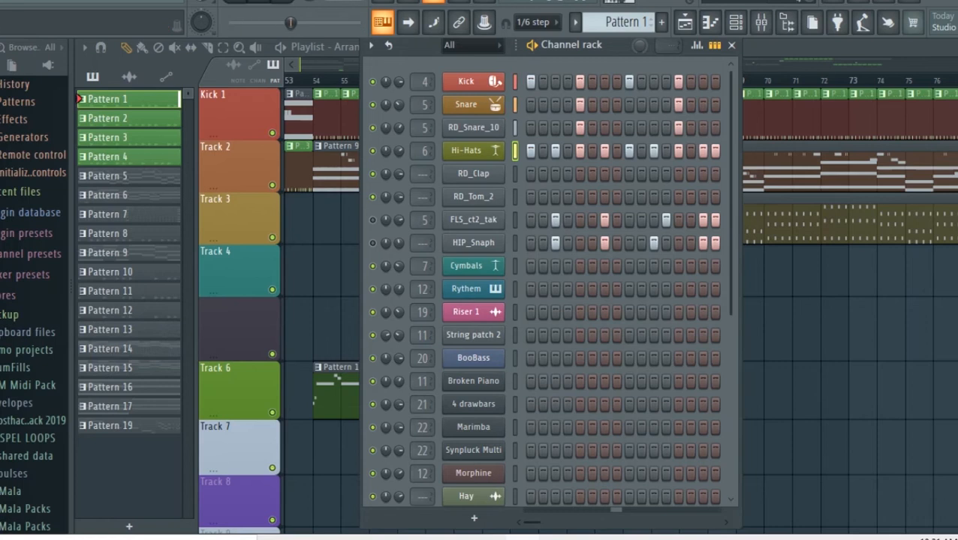
pyautogui.rightClick(501, 148)
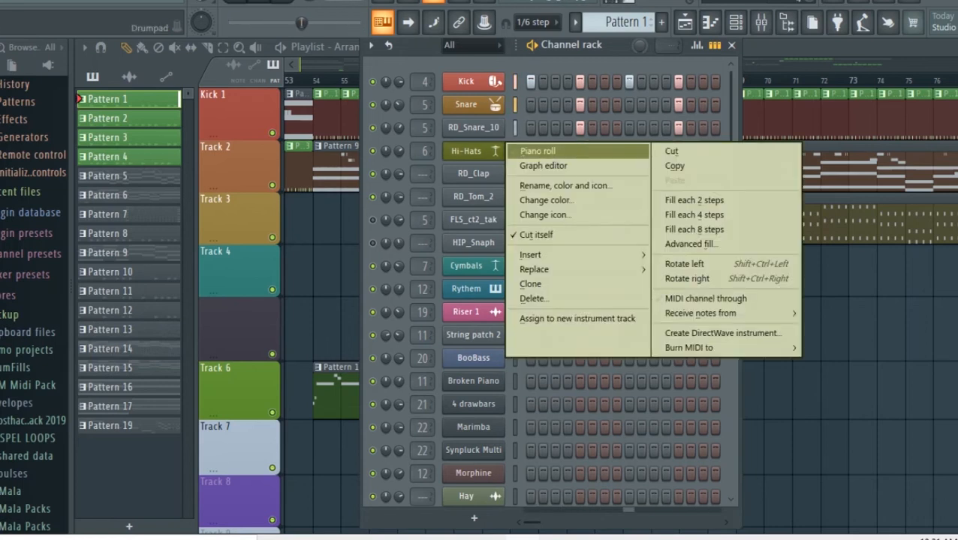
pyautogui.click(537, 151)
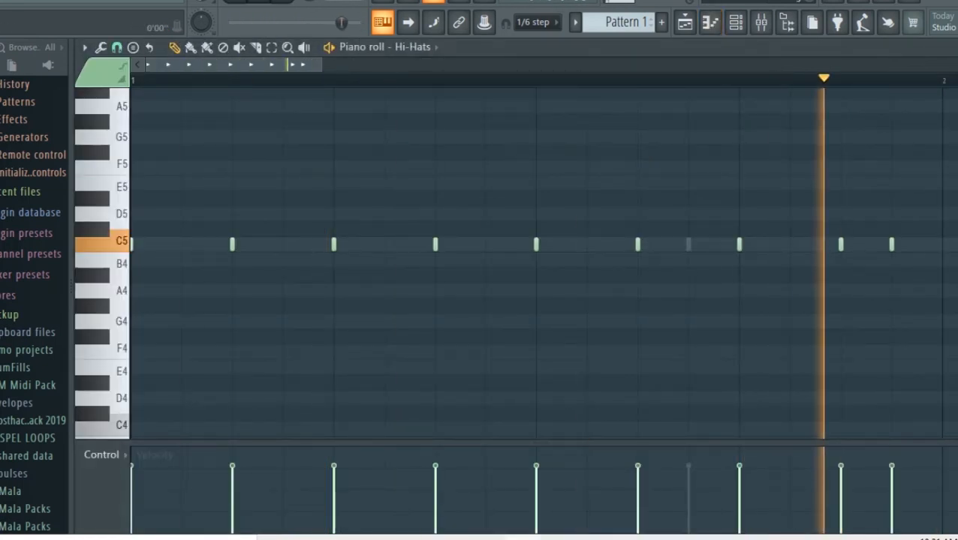
pyautogui.scroll(-2, 518, 91)
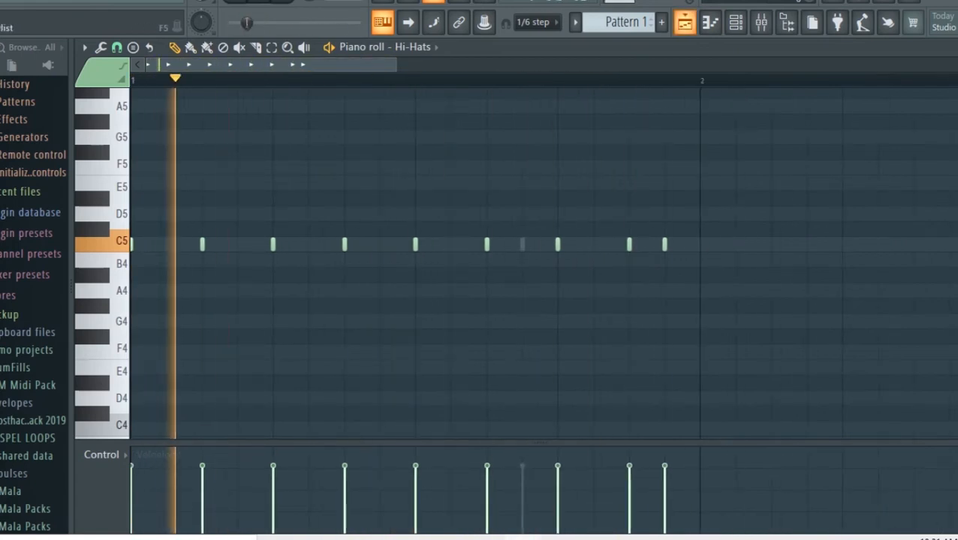
# Step: Return to the channel rack and inspect the sample settings of the FLS_ct2_tak and HIP_Snaph channels
pyautogui.press('F5')
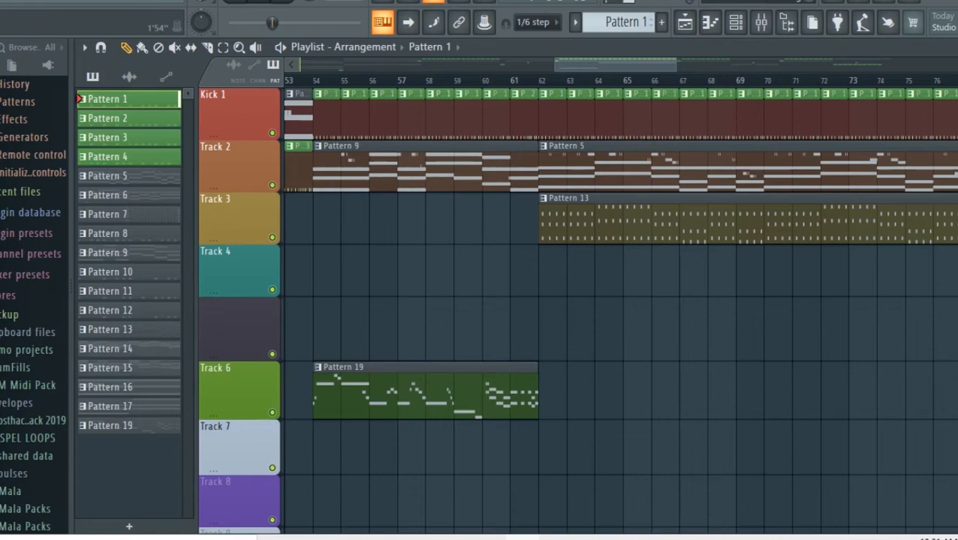
pyautogui.press('F6')
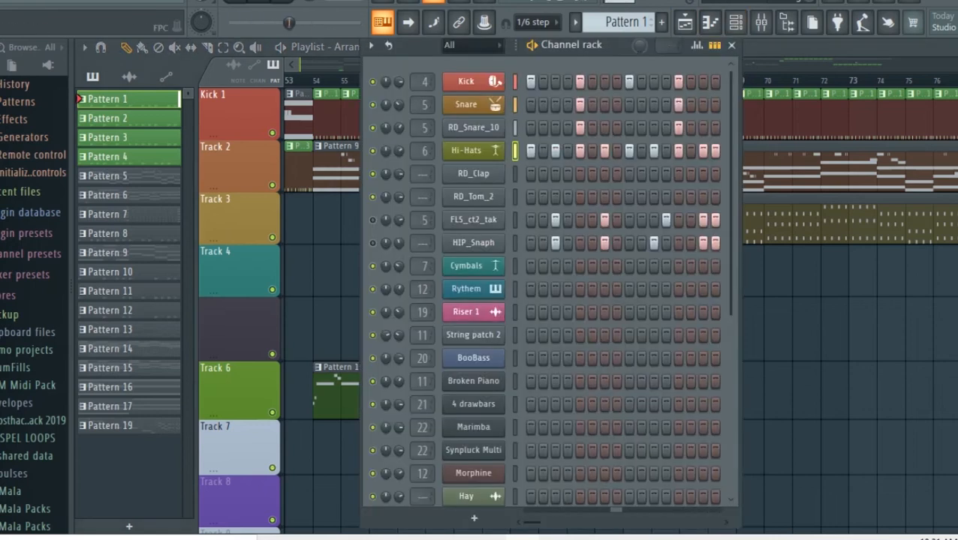
pyautogui.click(473, 220)
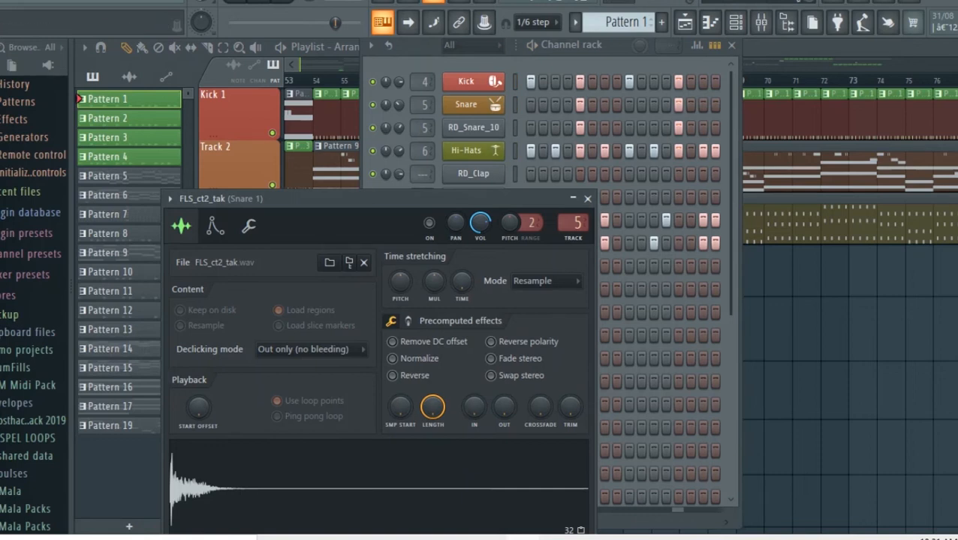
pyautogui.click(587, 199)
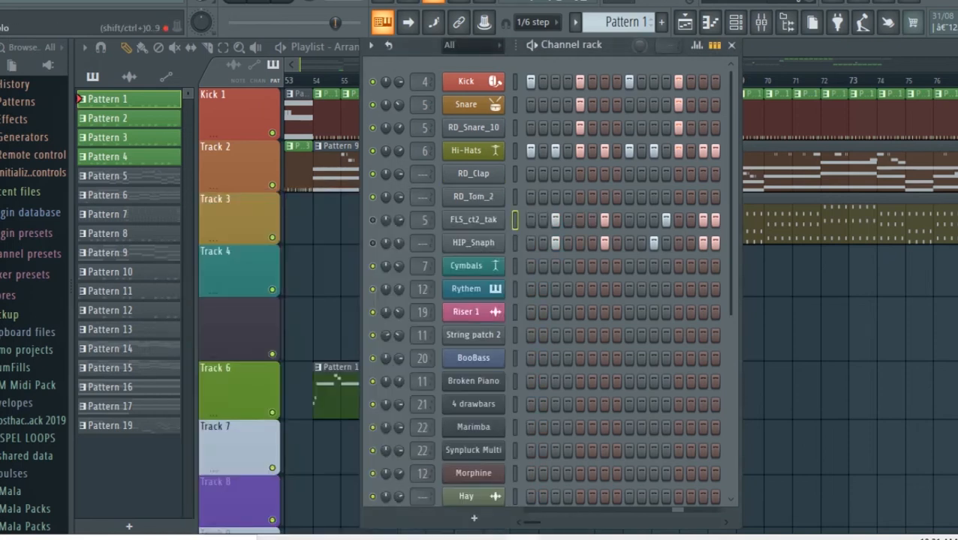
pyautogui.click(472, 242)
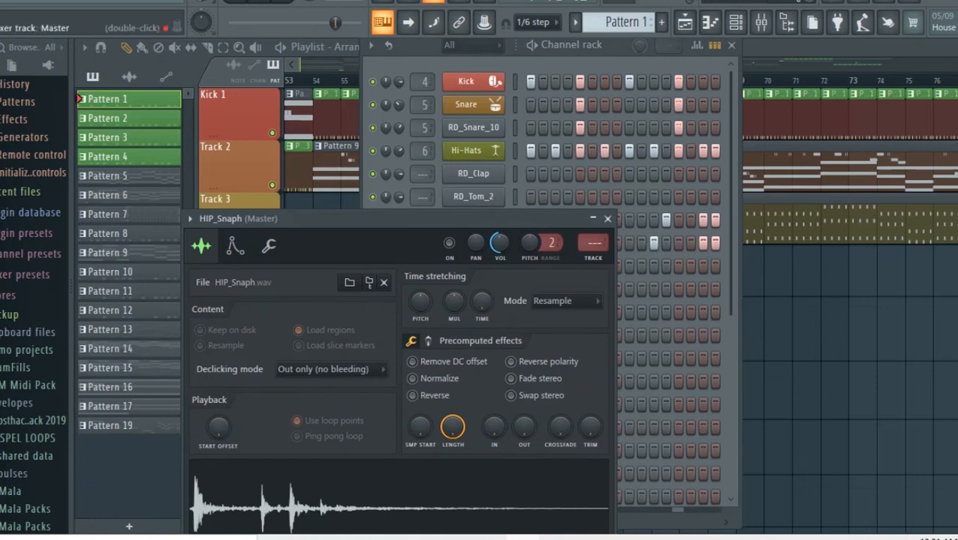
pyautogui.click(607, 219)
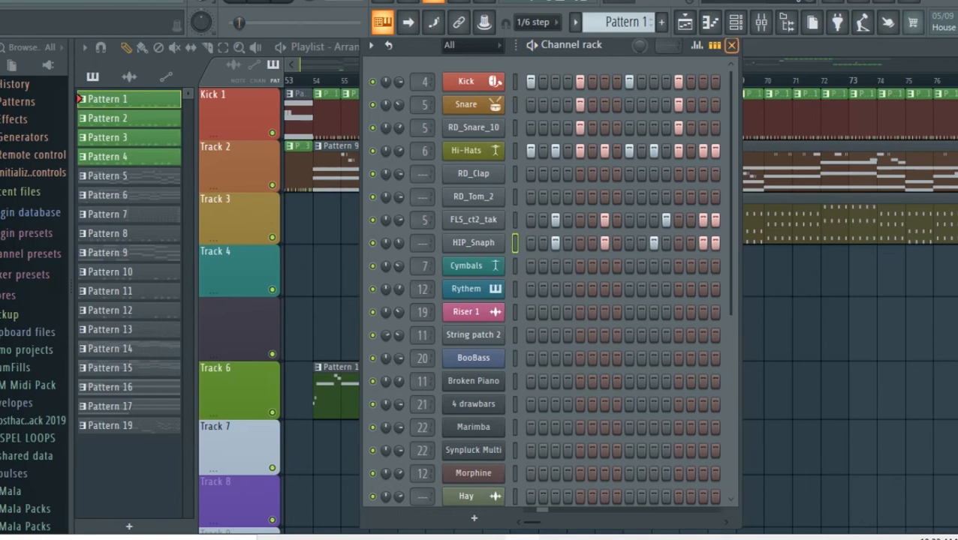
pyautogui.click(731, 45)
# Step: Switch to Pattern 2 and review its drum steps in the channel rack
pyautogui.click(575, 21)
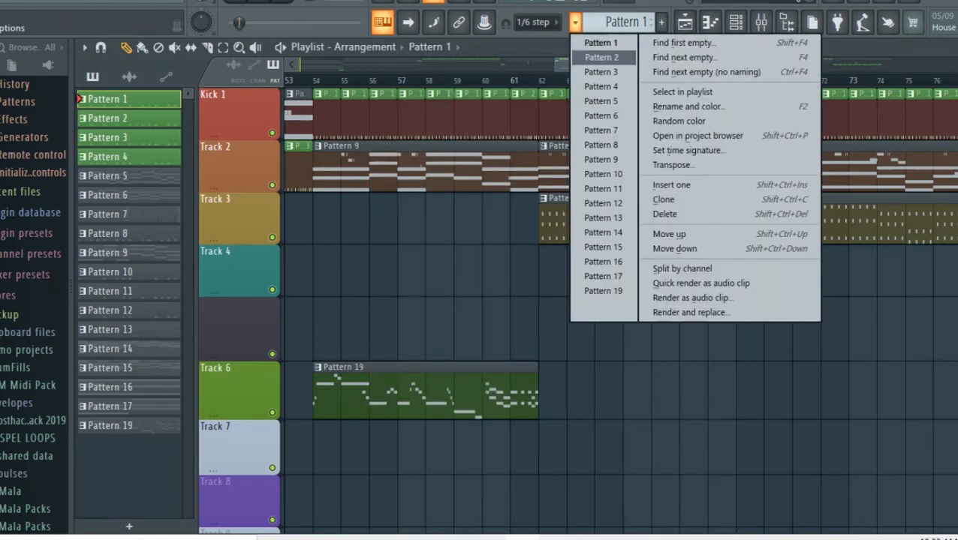
pyautogui.click(602, 57)
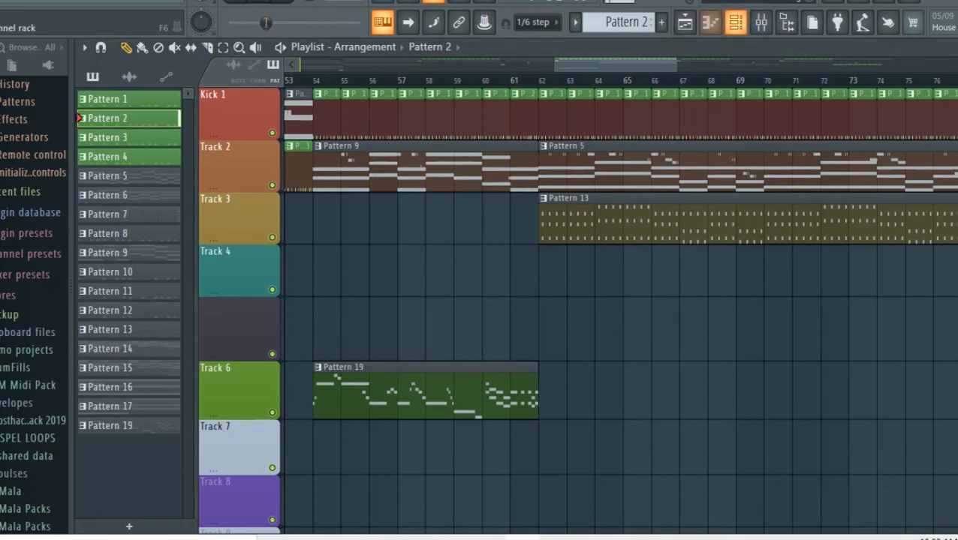
pyautogui.click(736, 22)
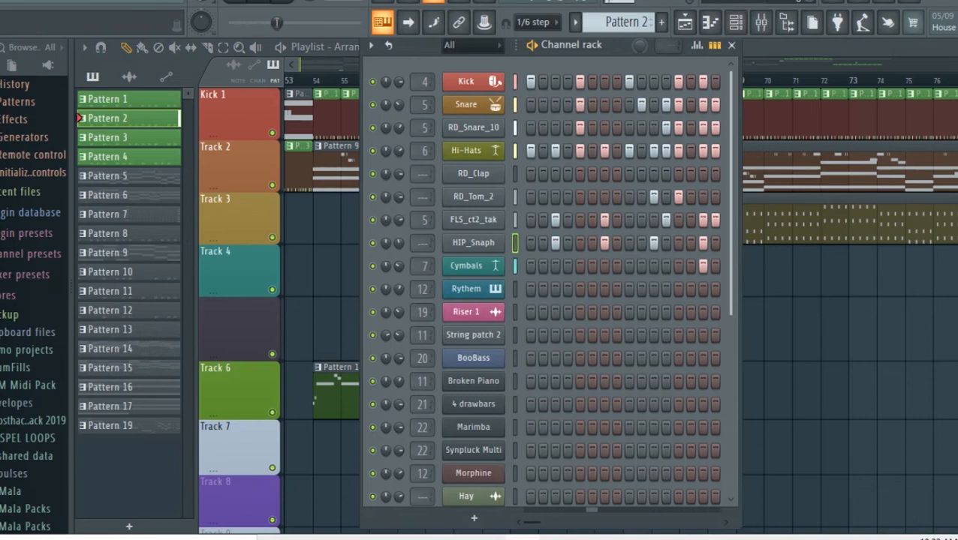
pyautogui.moveTo(729, 150); pyautogui.dragTo(729, 144)
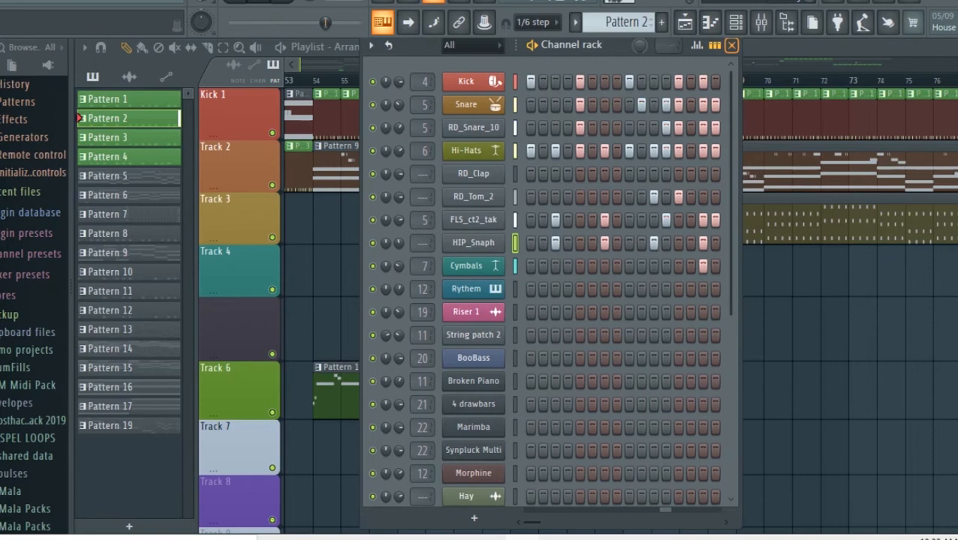
pyautogui.click(732, 46)
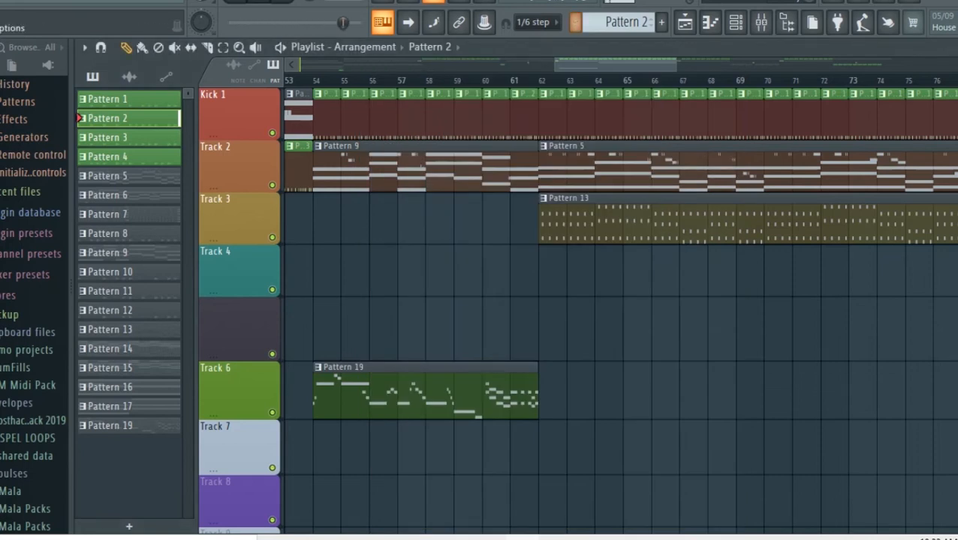
# Step: Switch to Pattern 3 and review its drum steps in the channel rack
pyautogui.click(575, 22)
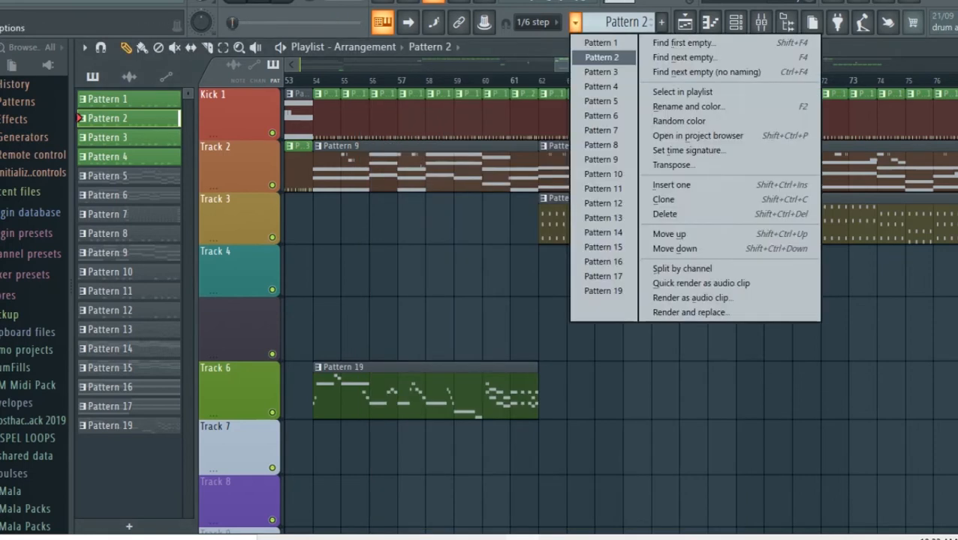
pyautogui.click(602, 72)
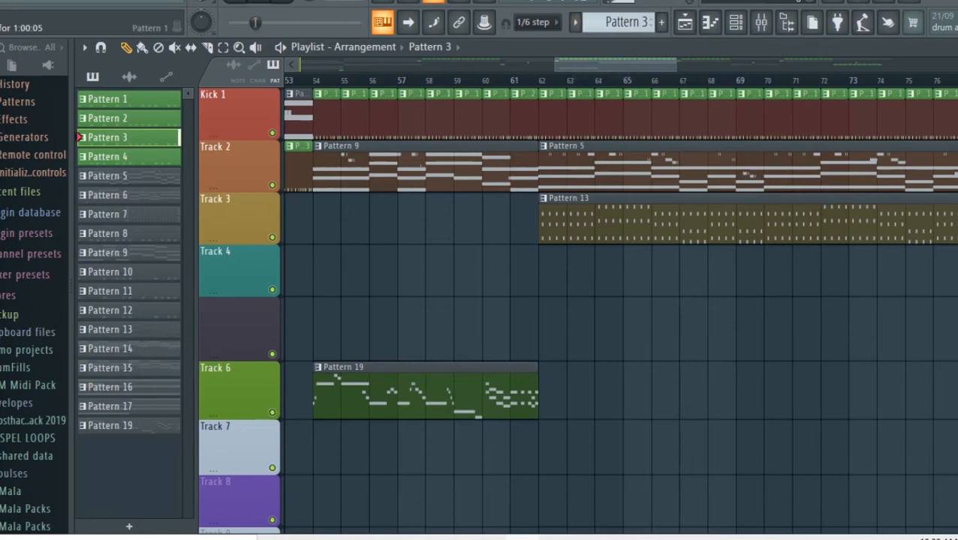
pyautogui.click(735, 22)
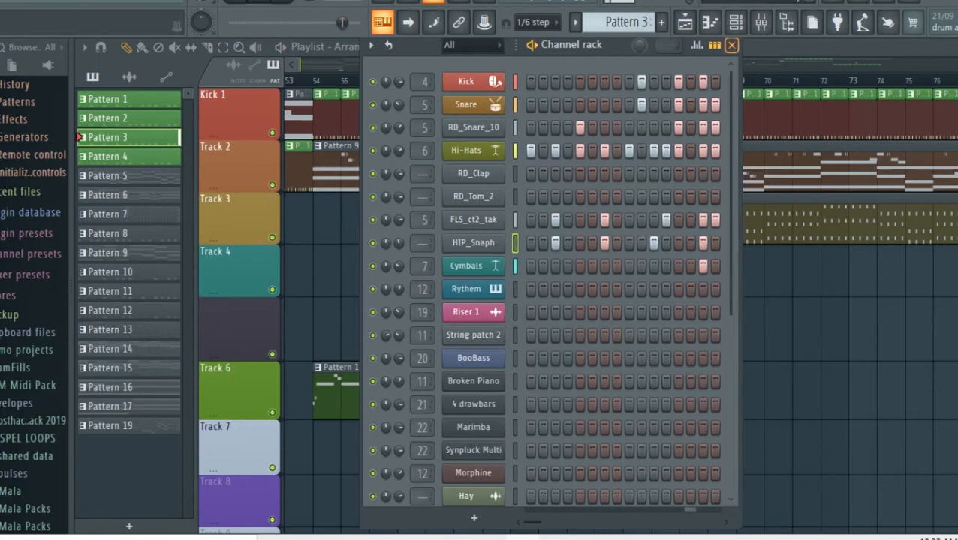
pyautogui.click(731, 45)
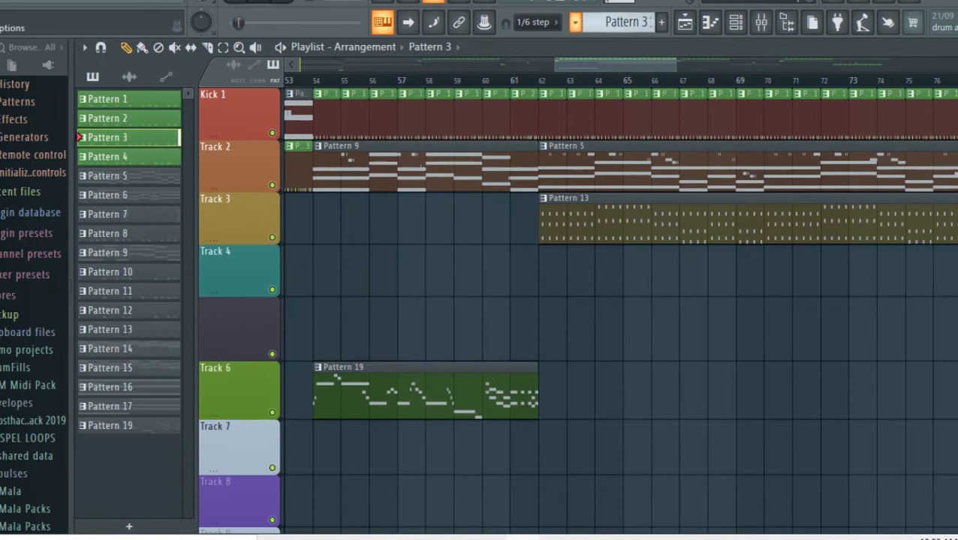
# Step: Switch to Pattern 4 and review its drum steps in the channel rack
pyautogui.click(575, 22)
pyautogui.click(600, 88)
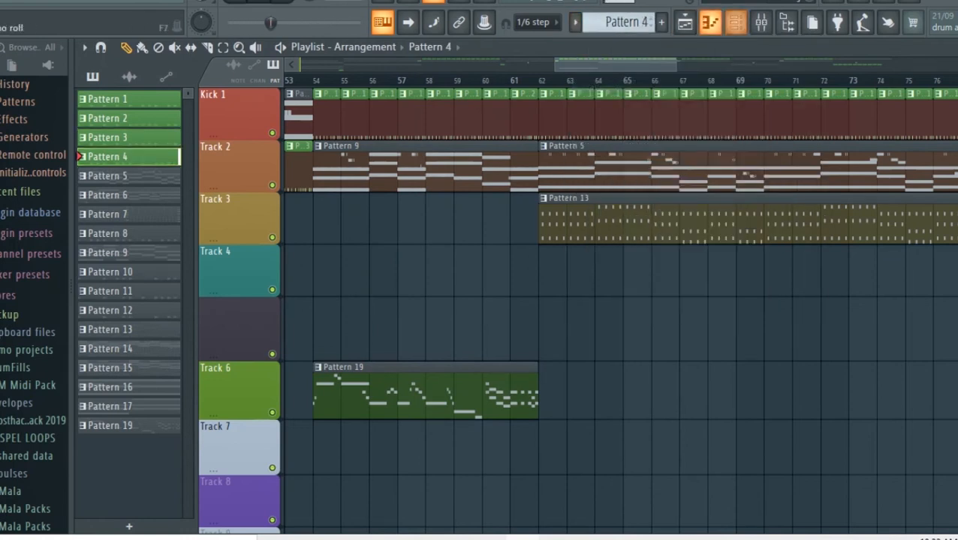
pyautogui.click(736, 22)
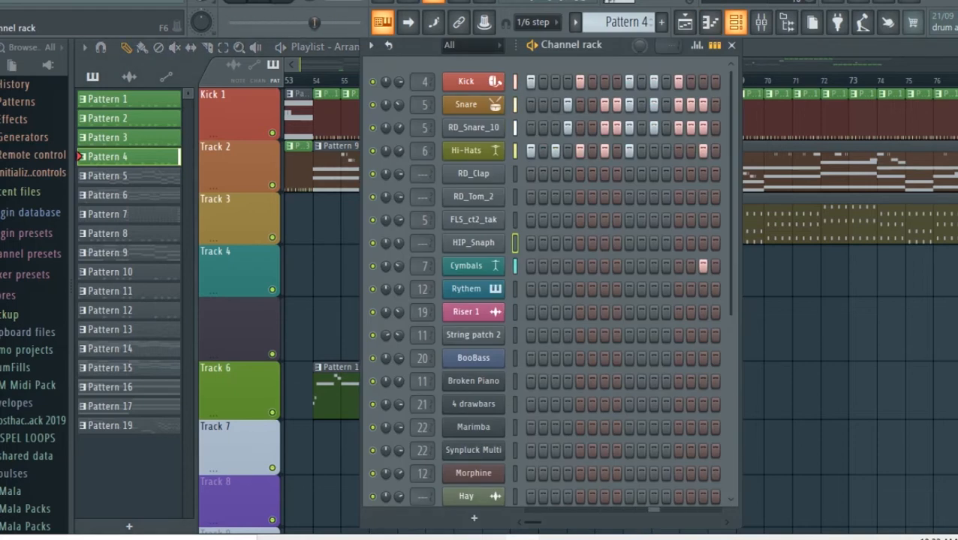
pyautogui.click(735, 22)
# Step: Switch to Pattern 5 and examine the whole String patch 2 chord progression in the piano roll
pyautogui.click(574, 22)
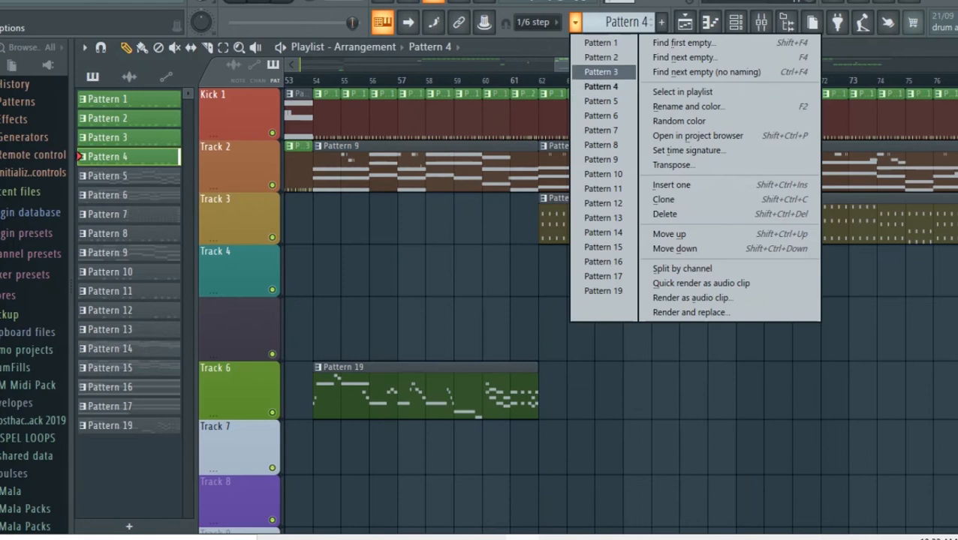
pyautogui.click(603, 101)
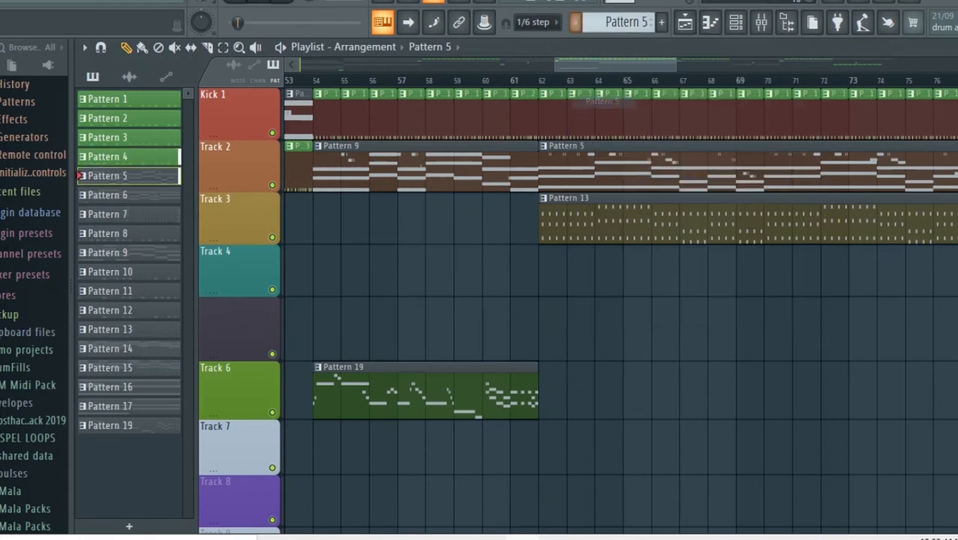
pyautogui.click(735, 22)
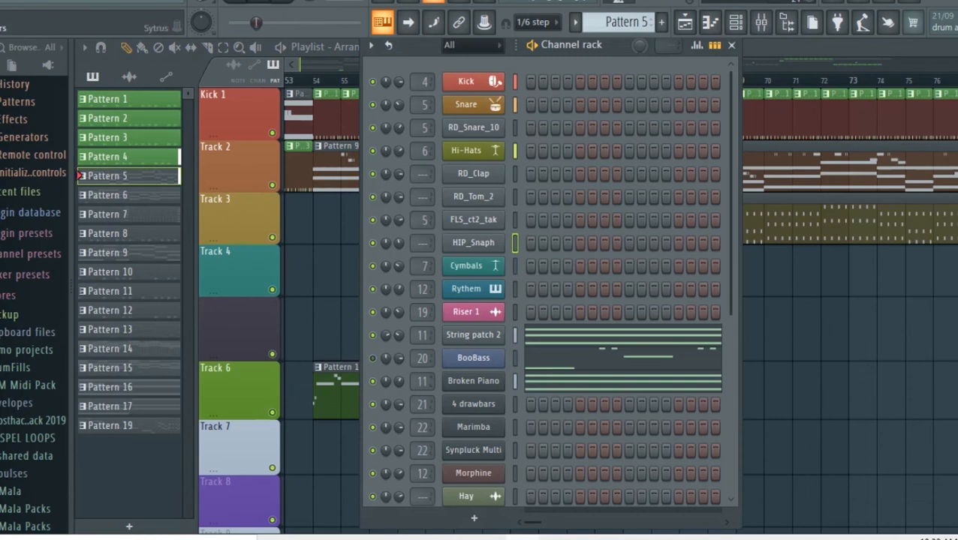
pyautogui.click(623, 331)
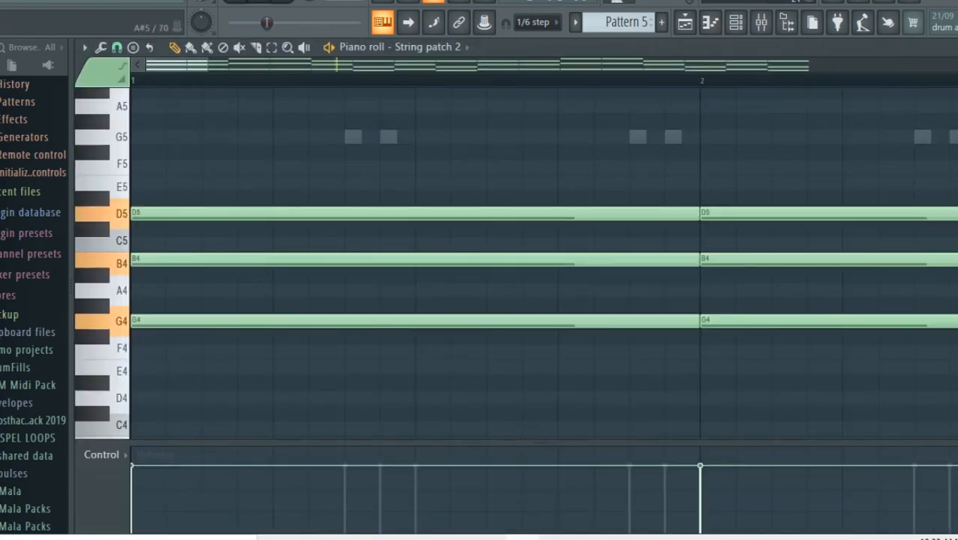
pyautogui.moveTo(208, 66); pyautogui.dragTo(870, 65)
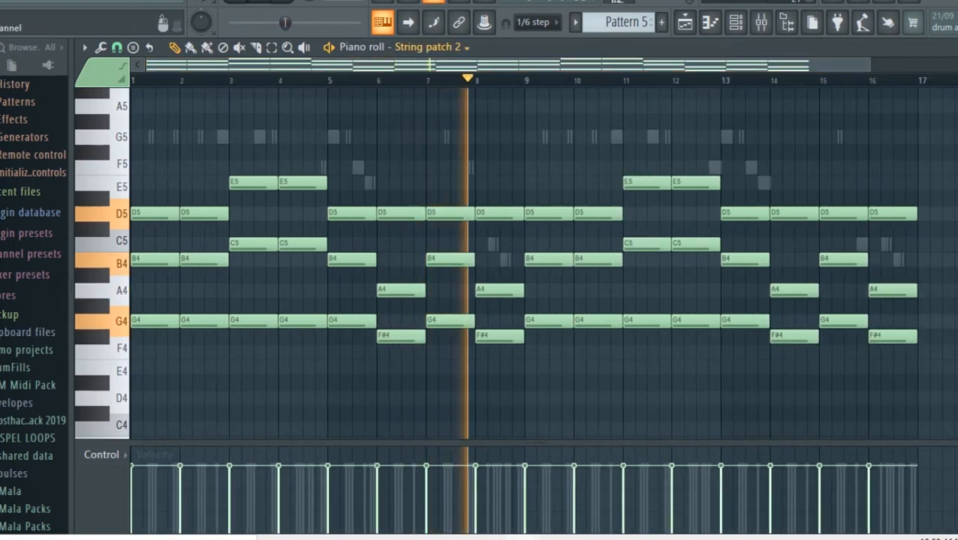
pyautogui.click(429, 48)
pyautogui.click(430, 47)
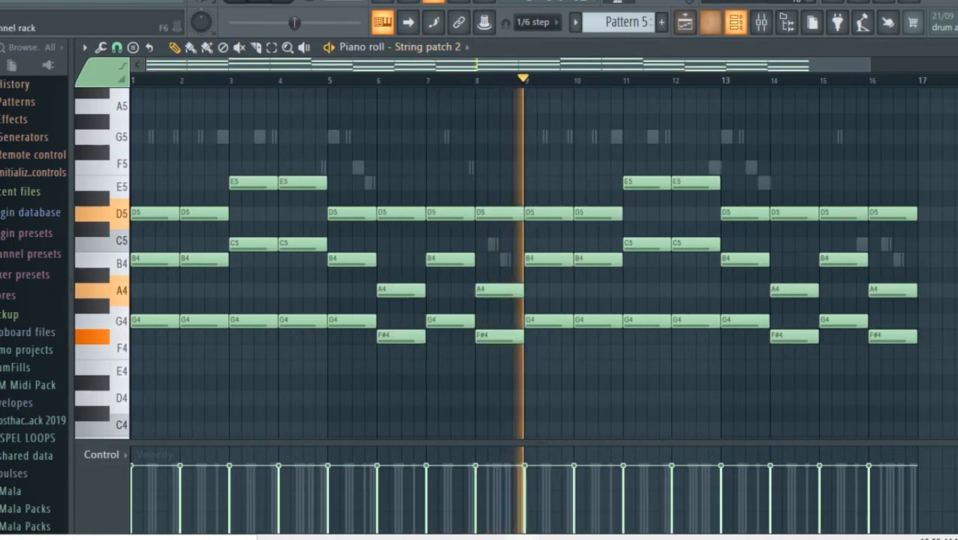
# Step: Inspect the String patch 2 channel in the channel rack, including its channel options and miscellaneous instrument settings, and close its window
pyautogui.click(735, 23)
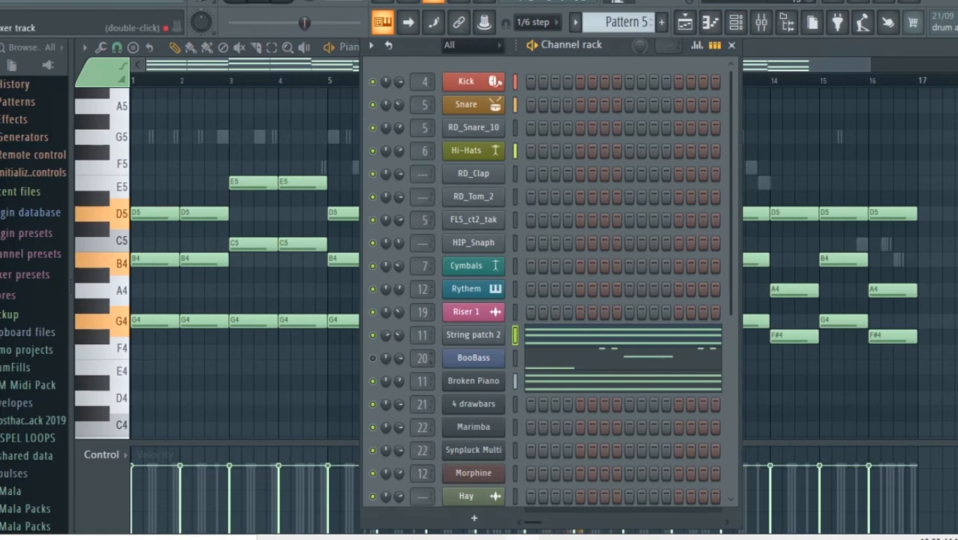
pyautogui.rightClick(501, 334)
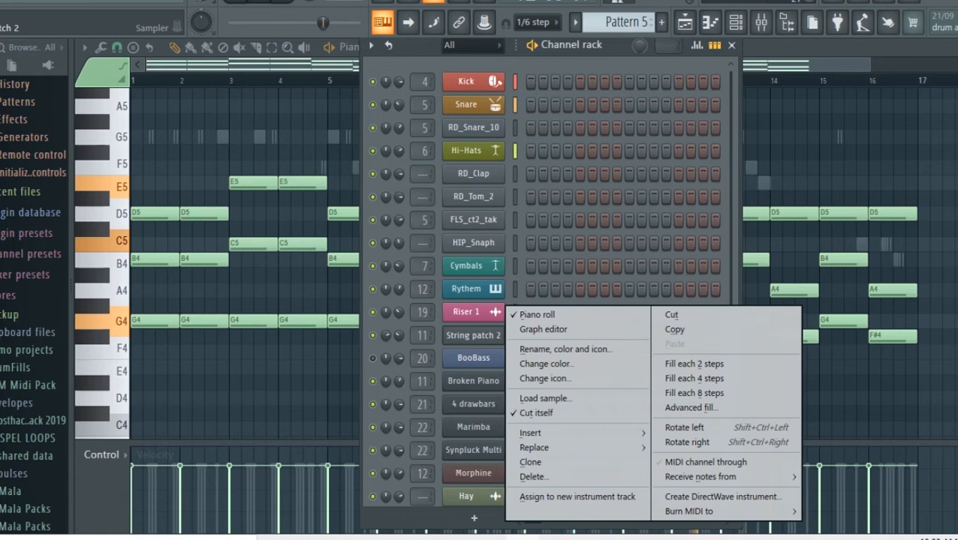
pyautogui.press('Escape')
pyautogui.click(473, 335)
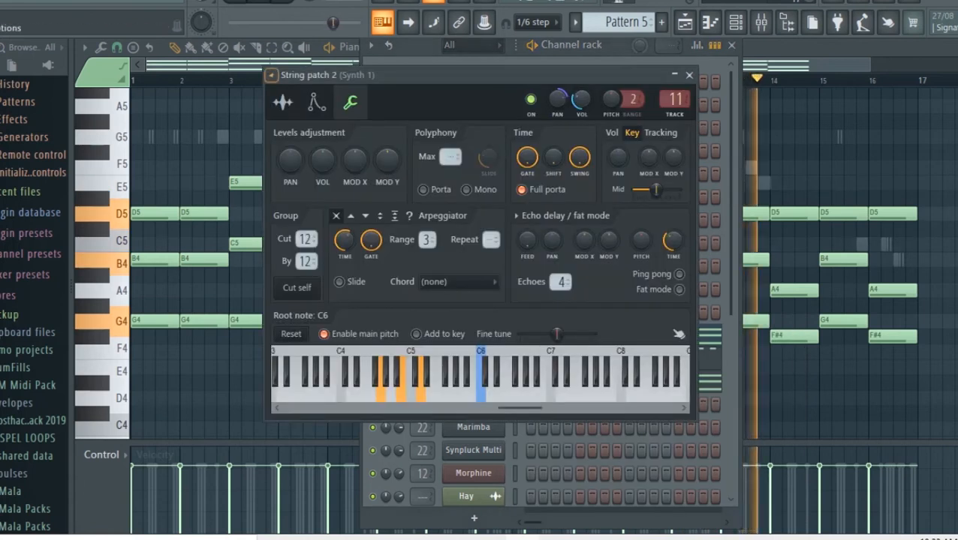
pyautogui.click(271, 75)
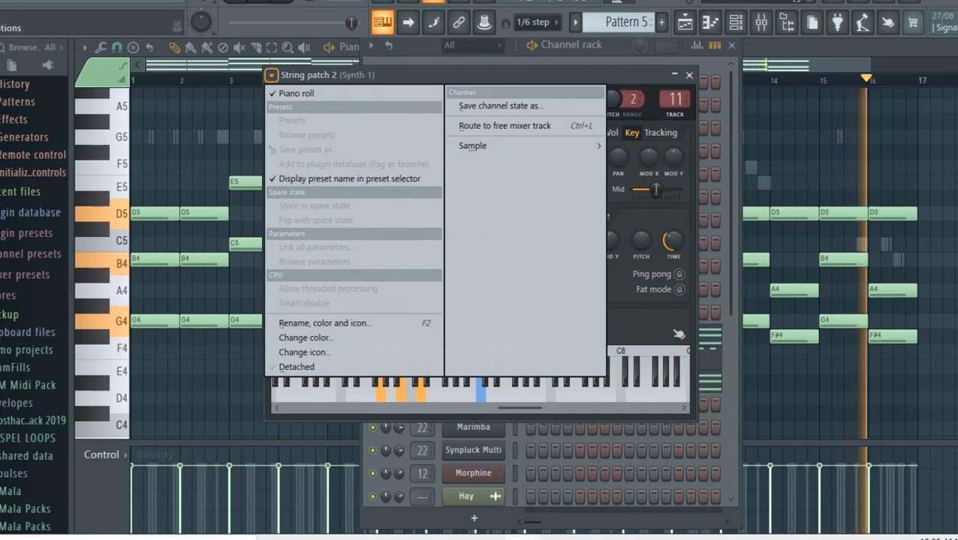
pyautogui.press('Escape')
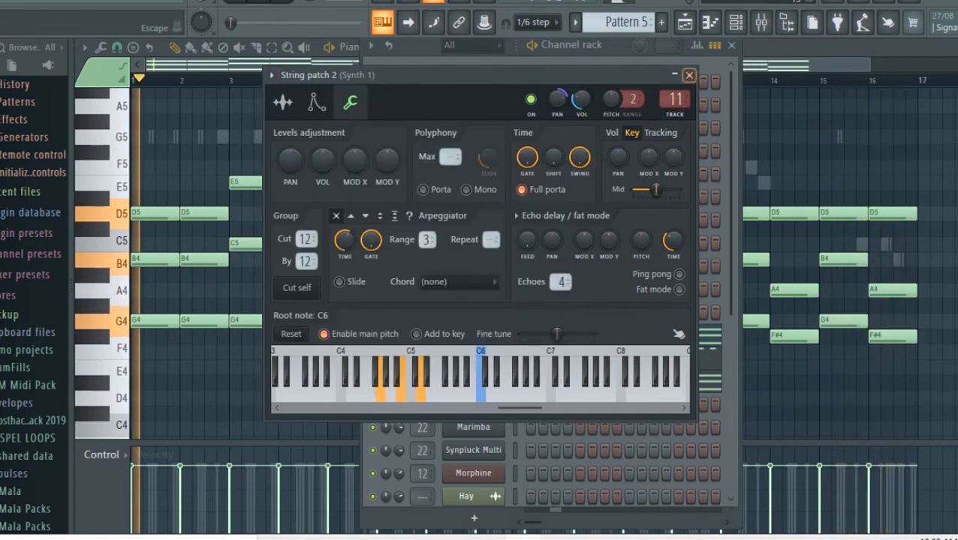
pyautogui.press('Escape')
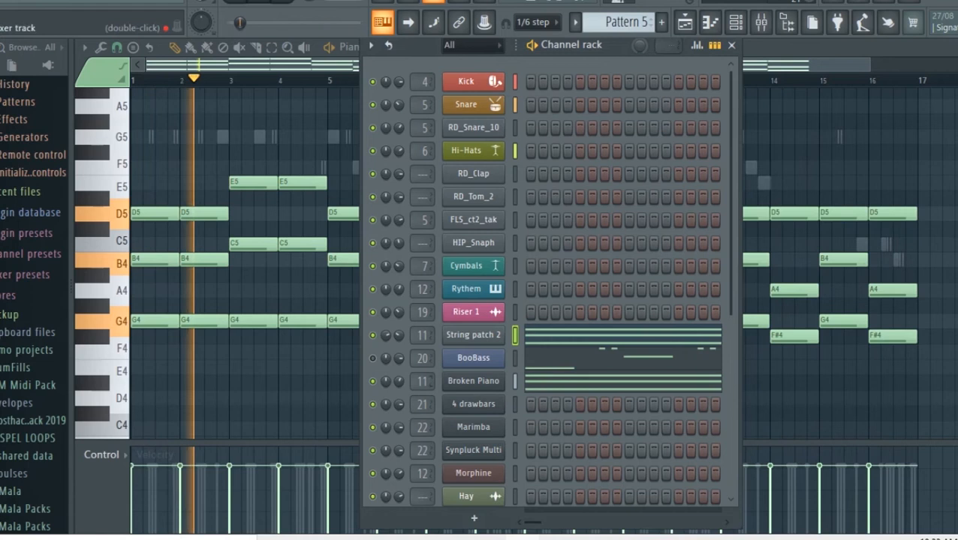
# Step: View the Broken Piano chord notes in the piano roll and inspect the channel's FL Keys instrument settings
pyautogui.press('F6')
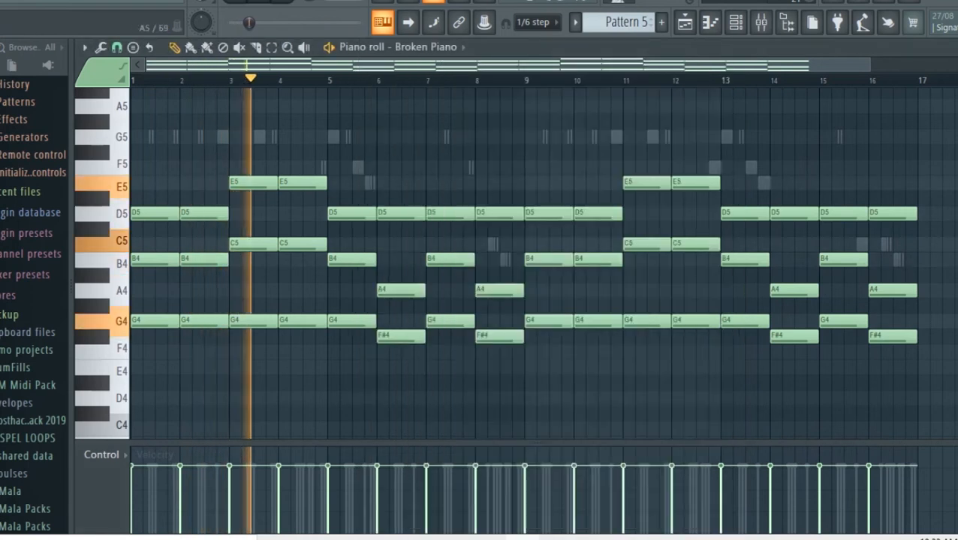
pyautogui.press('F6')
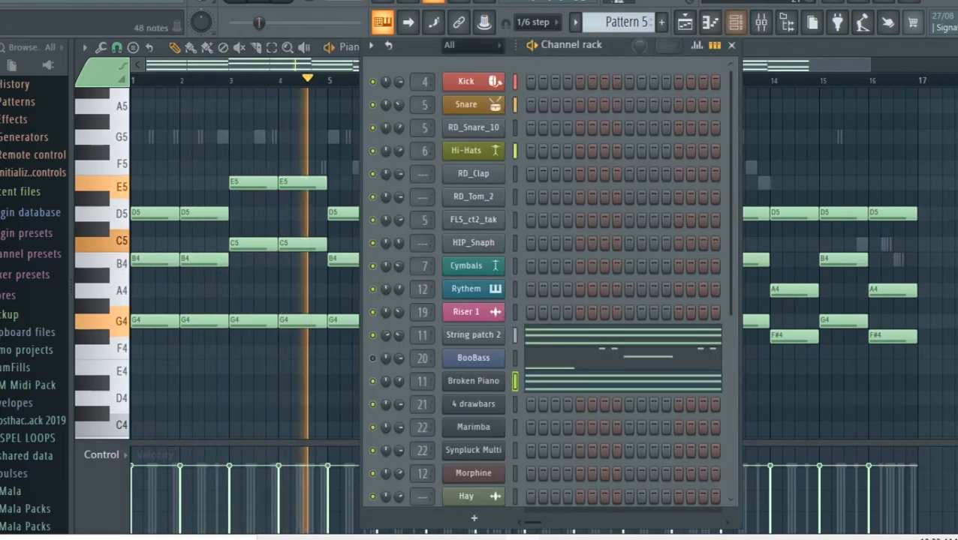
pyautogui.click(473, 381)
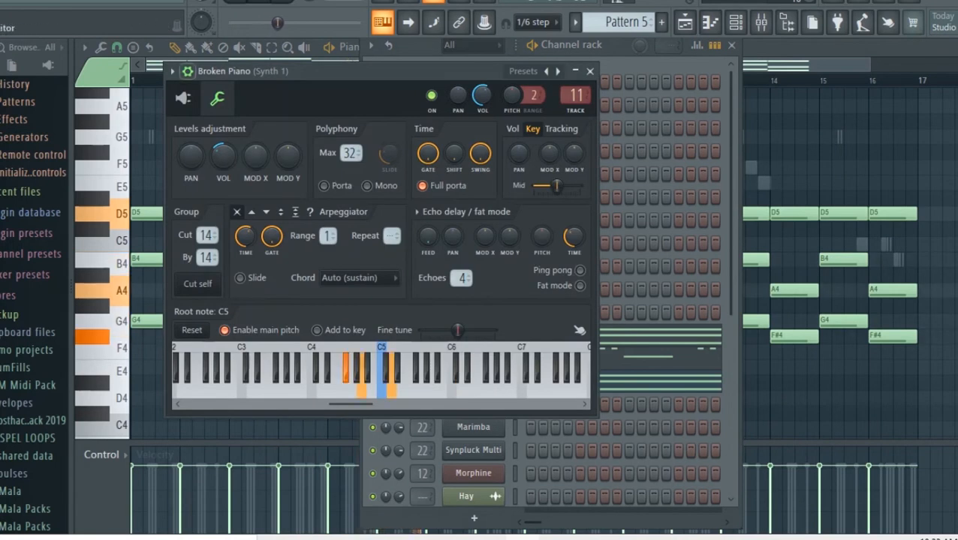
pyautogui.click(183, 98)
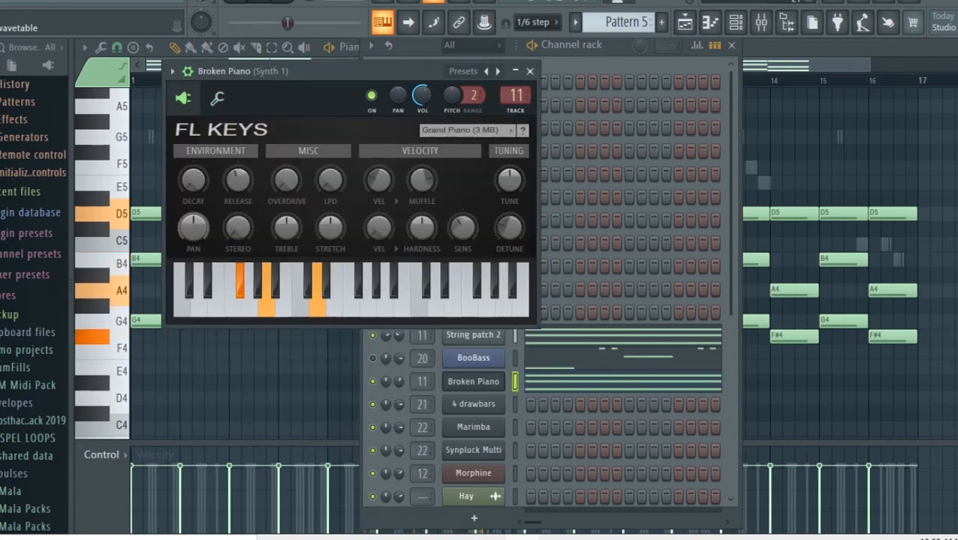
pyautogui.click(465, 130)
pyautogui.click(461, 163)
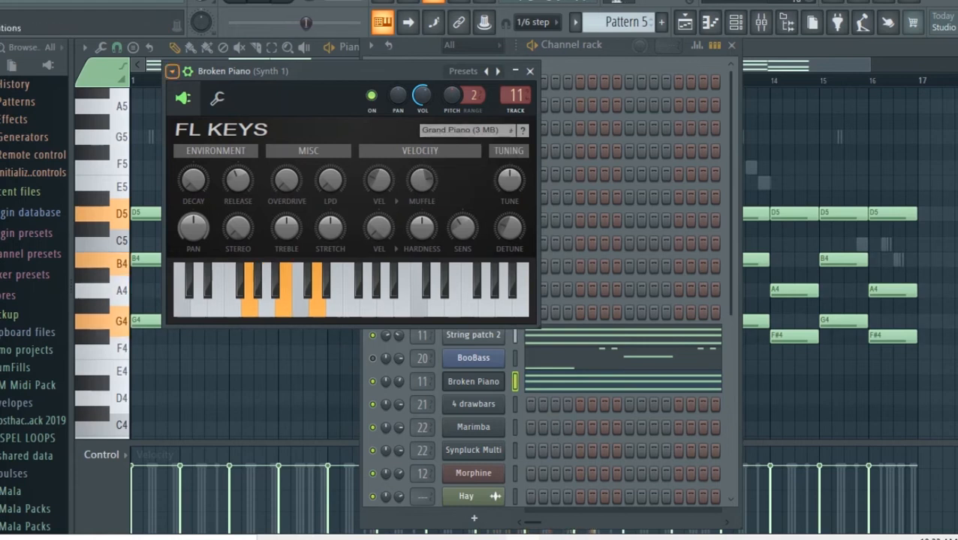
# Step: Choose the Broken Piano preset for the FL Keys instrument and close its window
pyautogui.click(172, 70)
pyautogui.moveTo(195, 117)
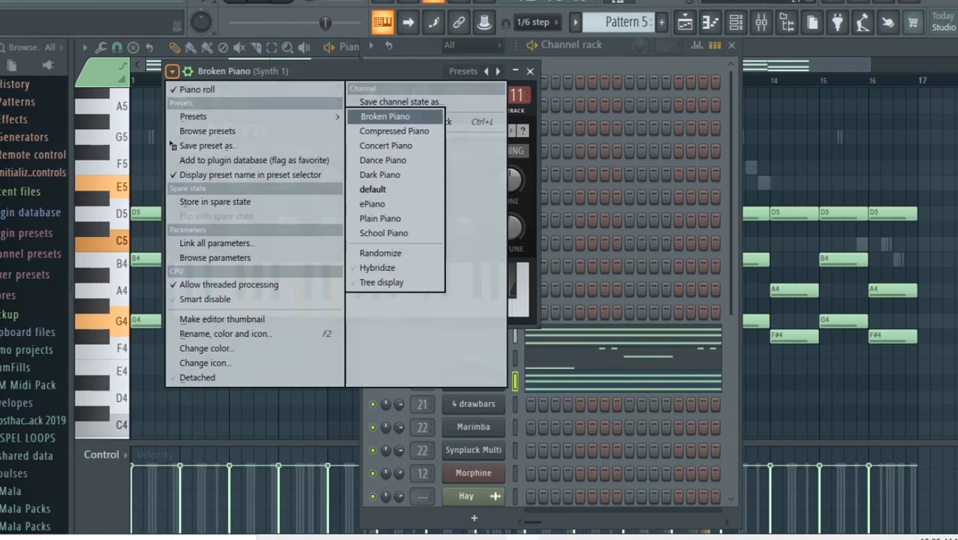
pyautogui.click(384, 117)
pyautogui.click(529, 71)
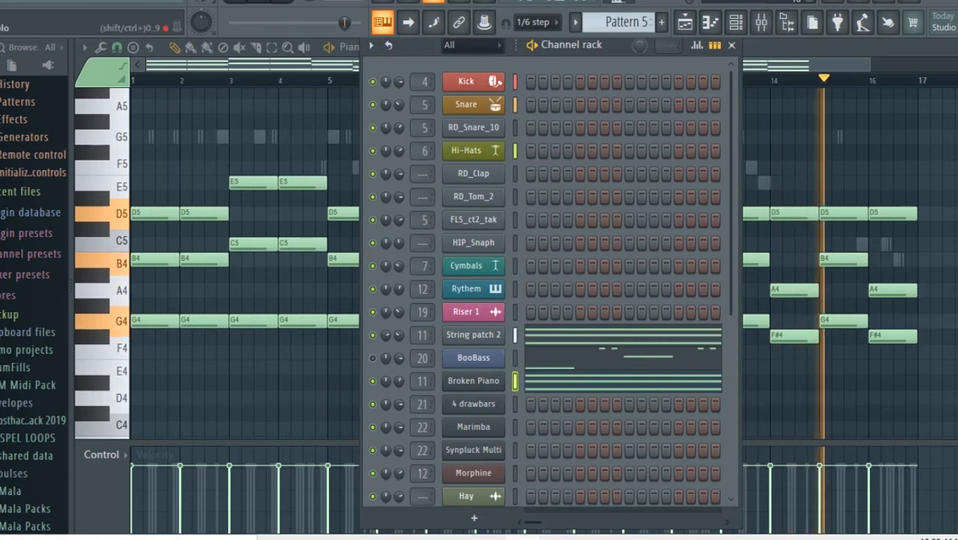
# Step: Mute String patch 2 and Broken Piano, unmute BooBass, and restart playback of Pattern 5
pyautogui.click(372, 381)
pyautogui.press('space')
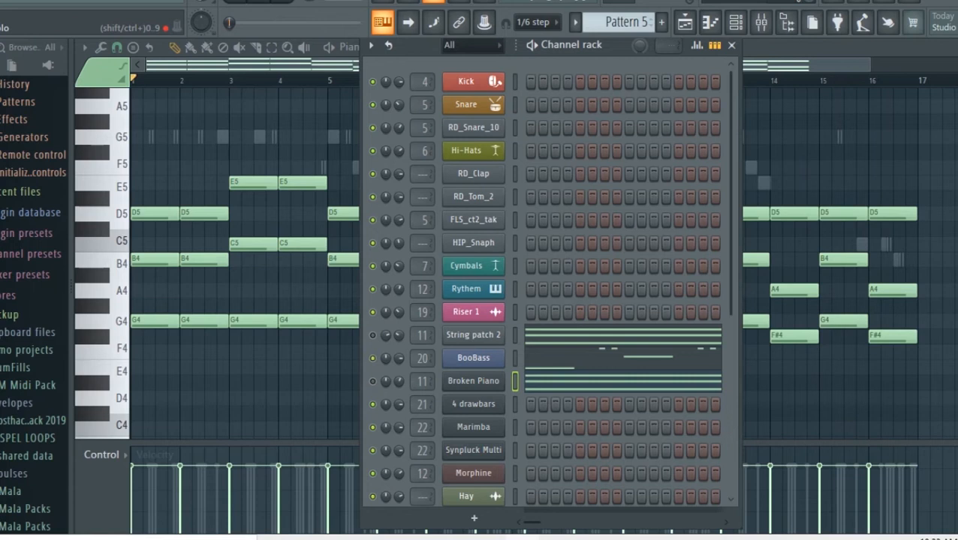
pyautogui.press('space')
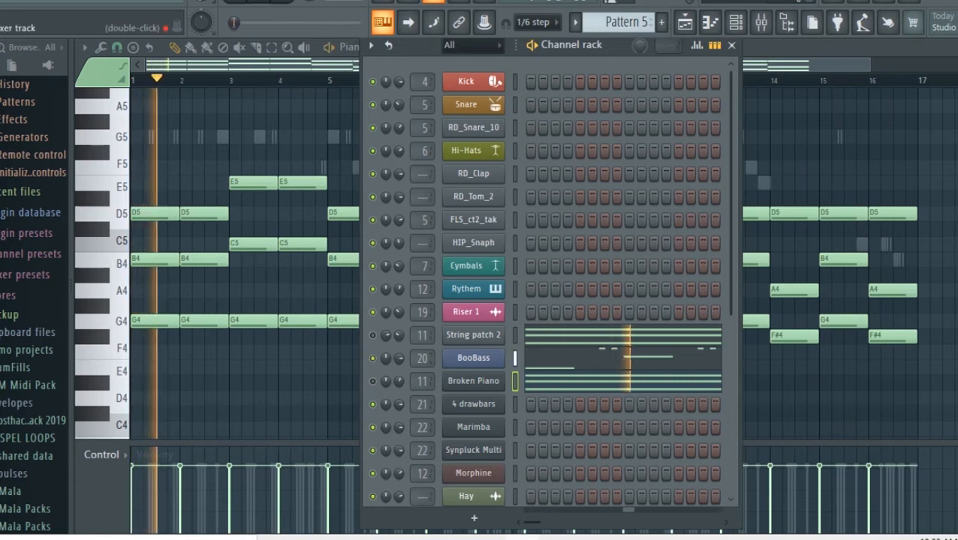
# Step: Examine the BooBass bass line of Pattern 5 in the piano roll and check the BooBass instrument's settings
pyautogui.click(582, 355)
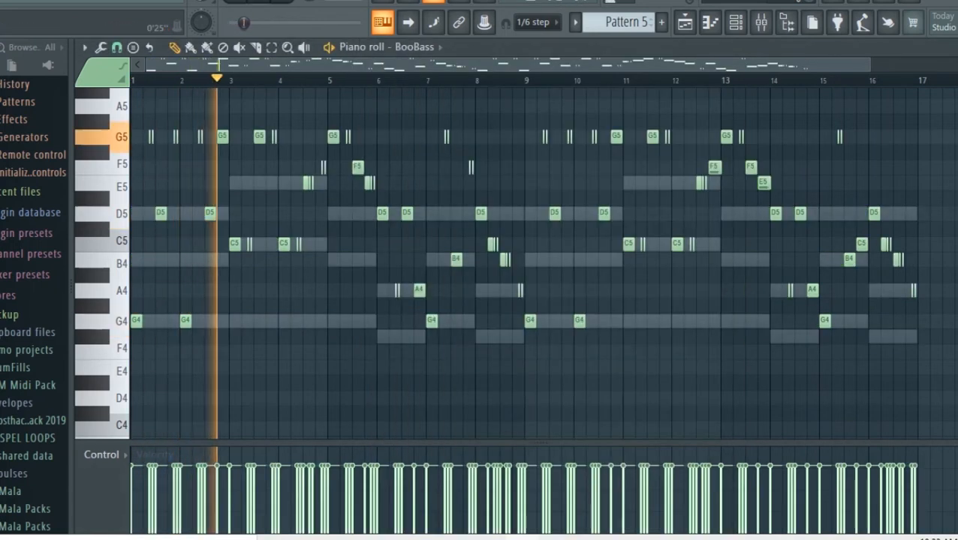
pyautogui.moveTo(870, 65); pyautogui.dragTo(366, 65)
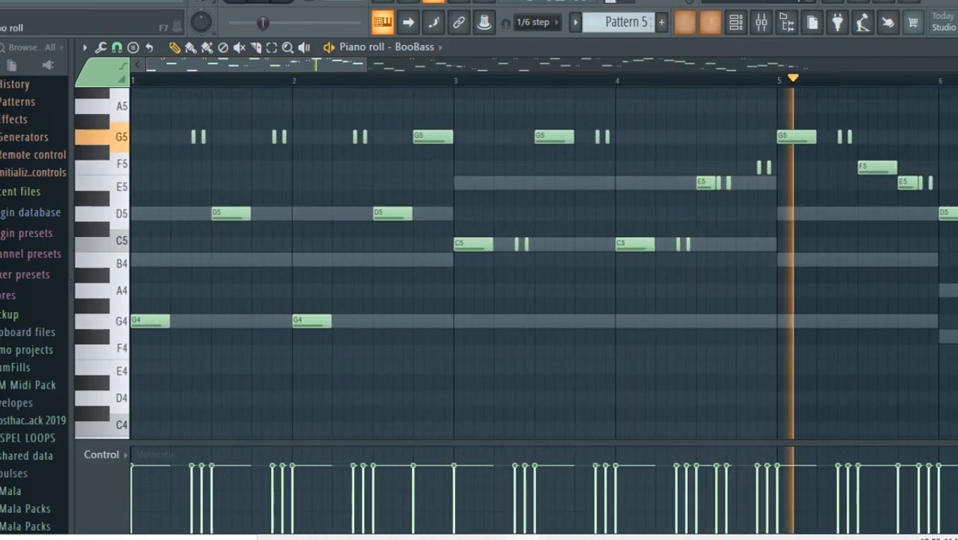
pyautogui.click(735, 22)
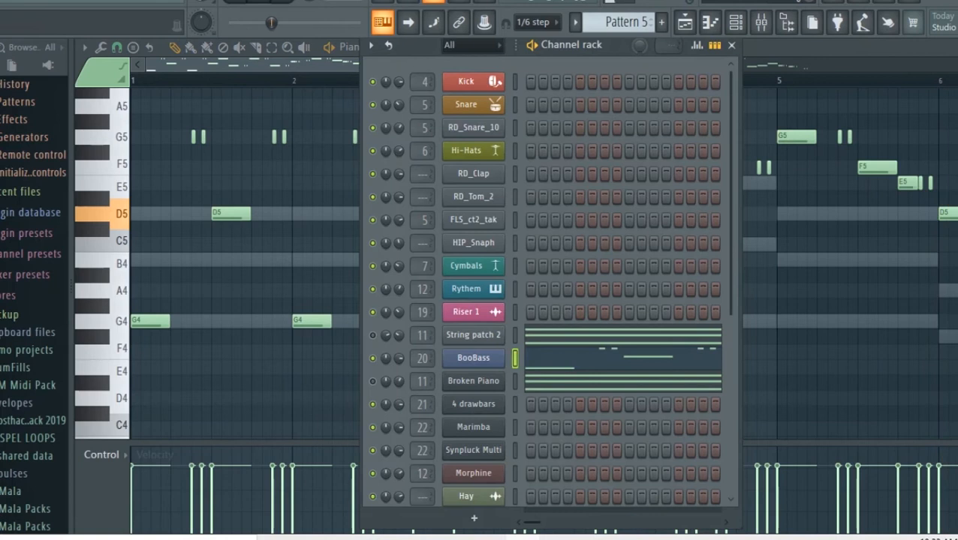
pyautogui.click(474, 358)
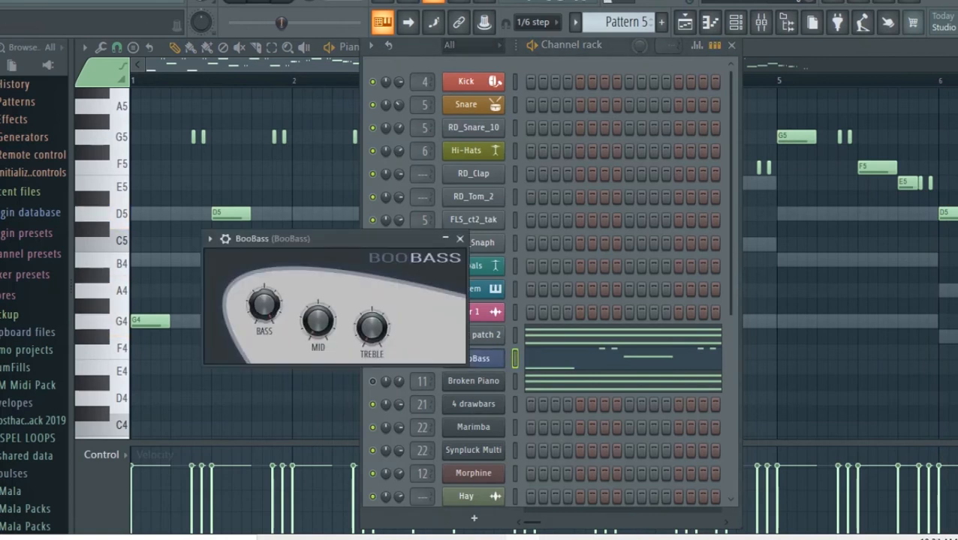
pyautogui.click(459, 239)
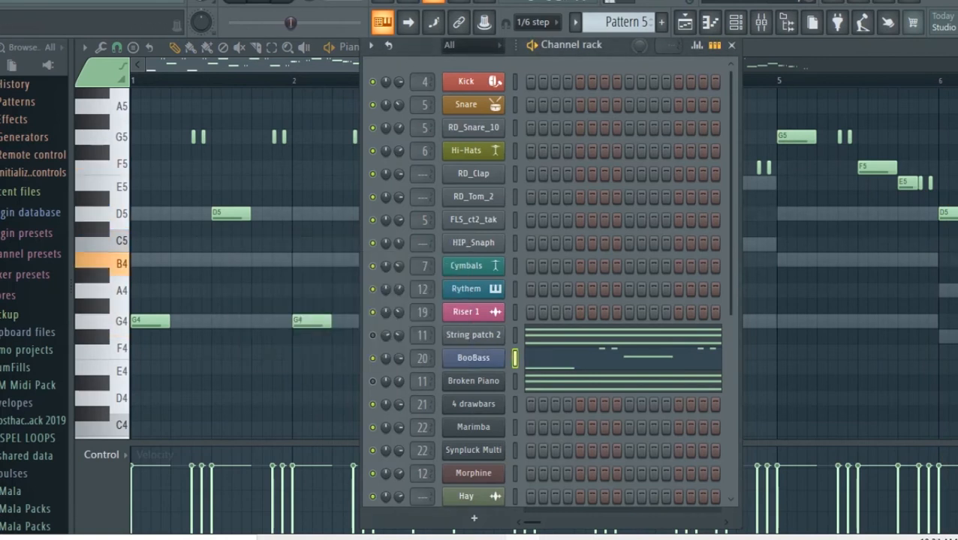
pyautogui.click(731, 45)
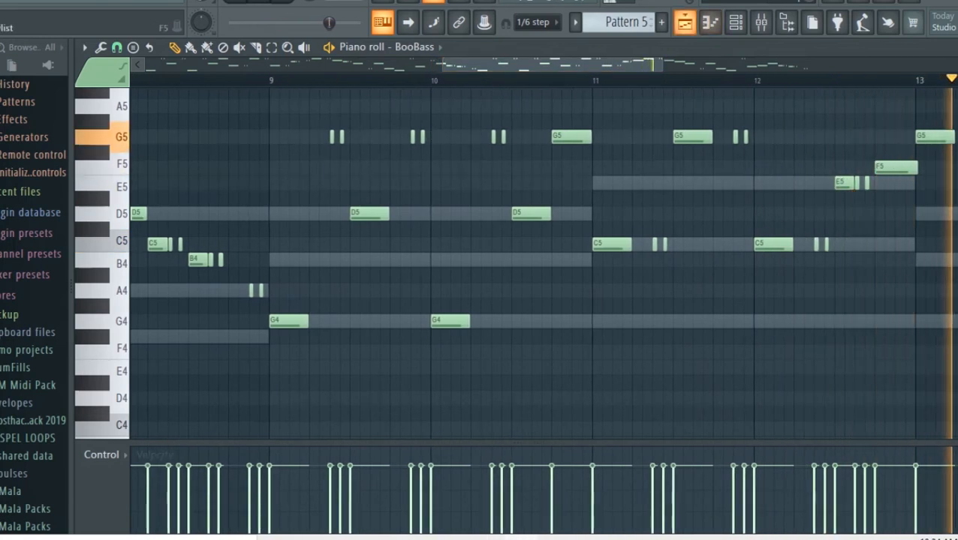
# Step: Switch to Pattern 6 and review its BooBass notes in the piano roll
pyautogui.press('F5')
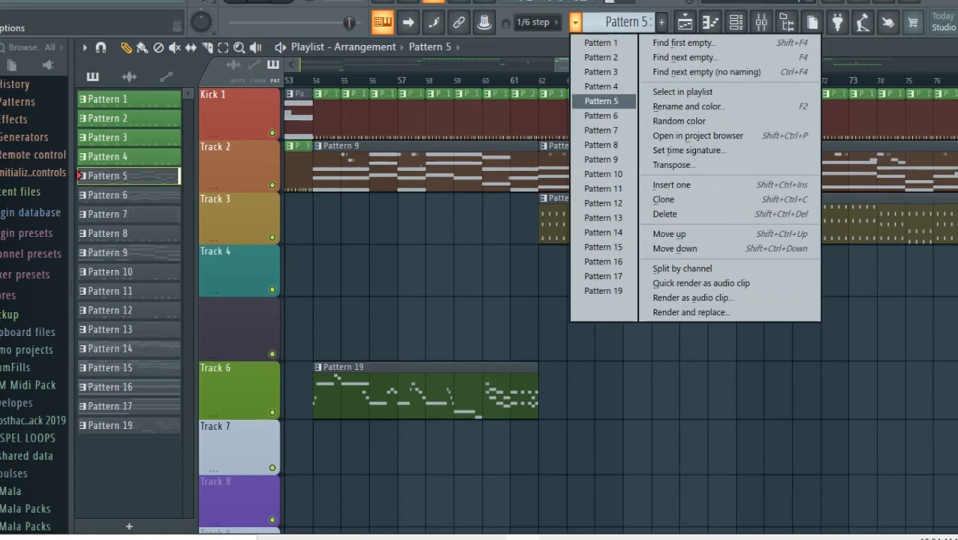
pyautogui.click(602, 115)
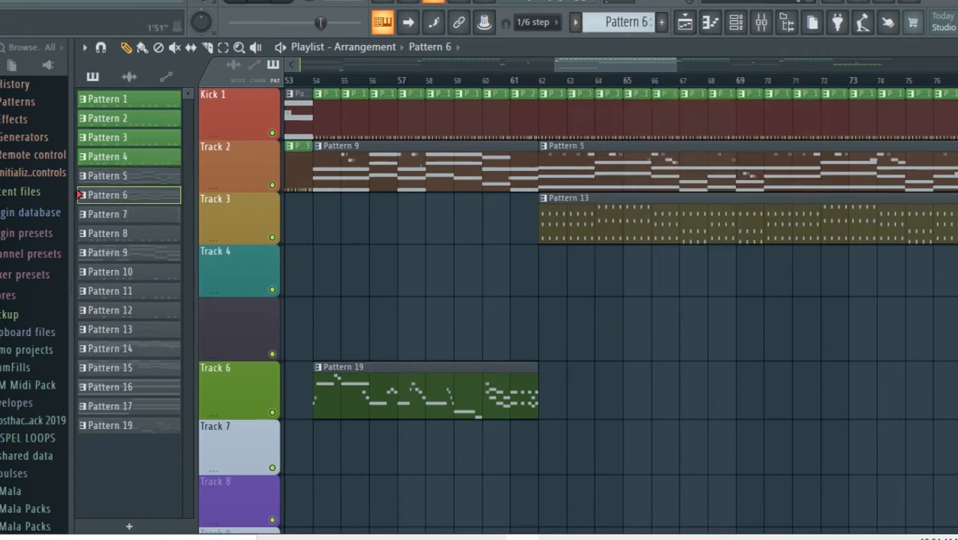
pyautogui.press('F6')
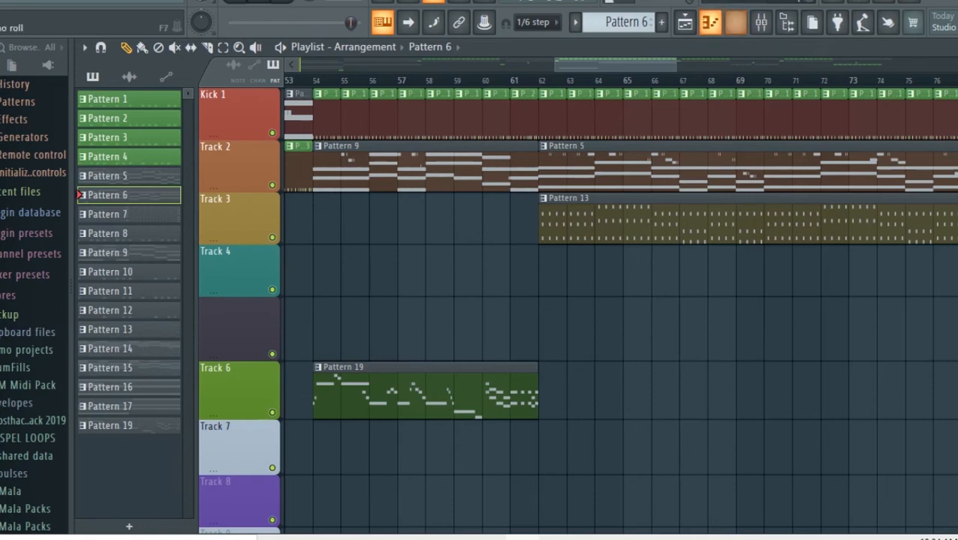
pyautogui.press('F5')
pyautogui.press('F7')
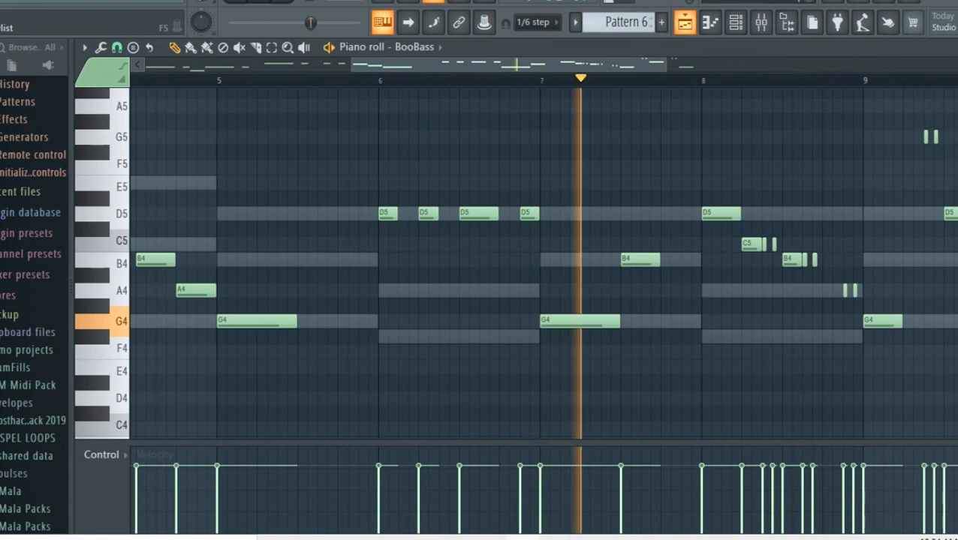
# Step: Switch to Pattern 7 and show the notes of its 4 drawbars channel in the piano roll
pyautogui.press('F5')
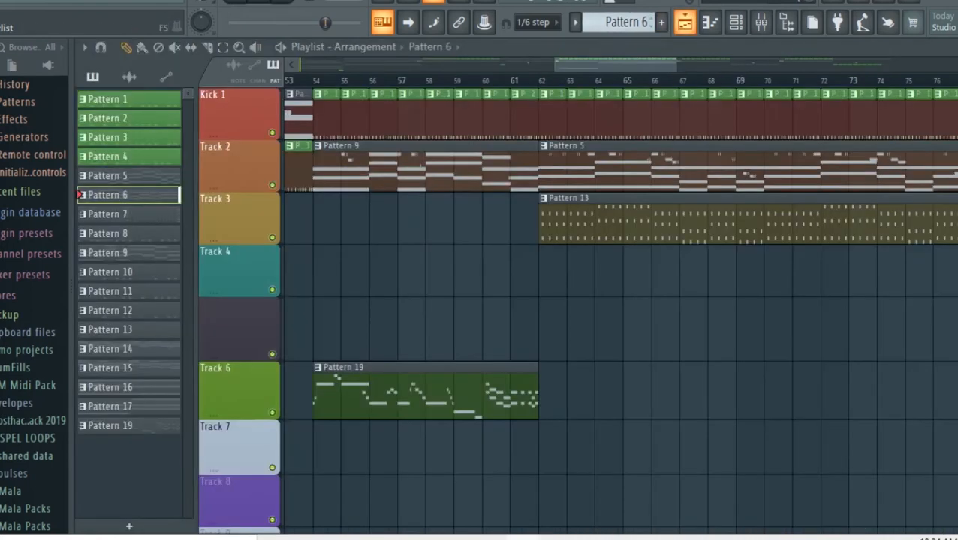
pyautogui.click(576, 22)
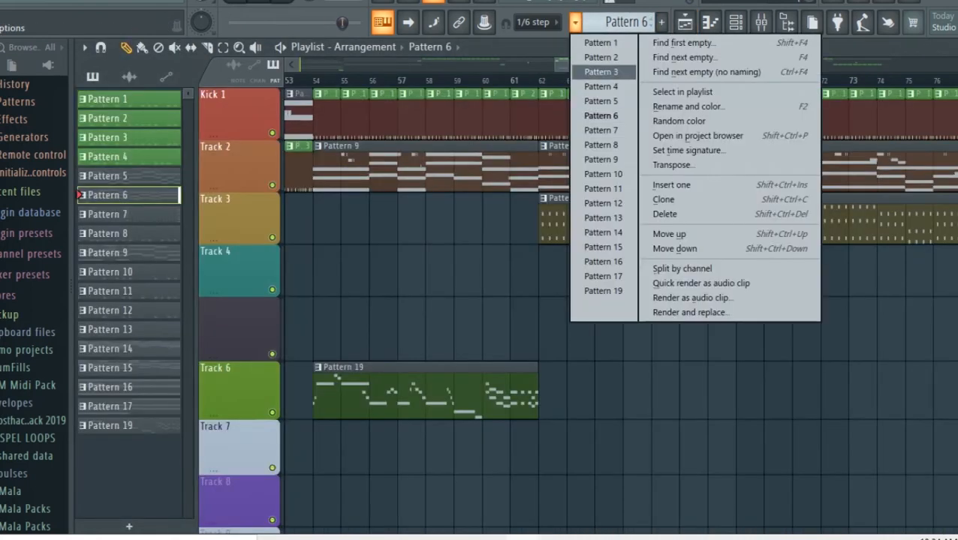
pyautogui.click(602, 130)
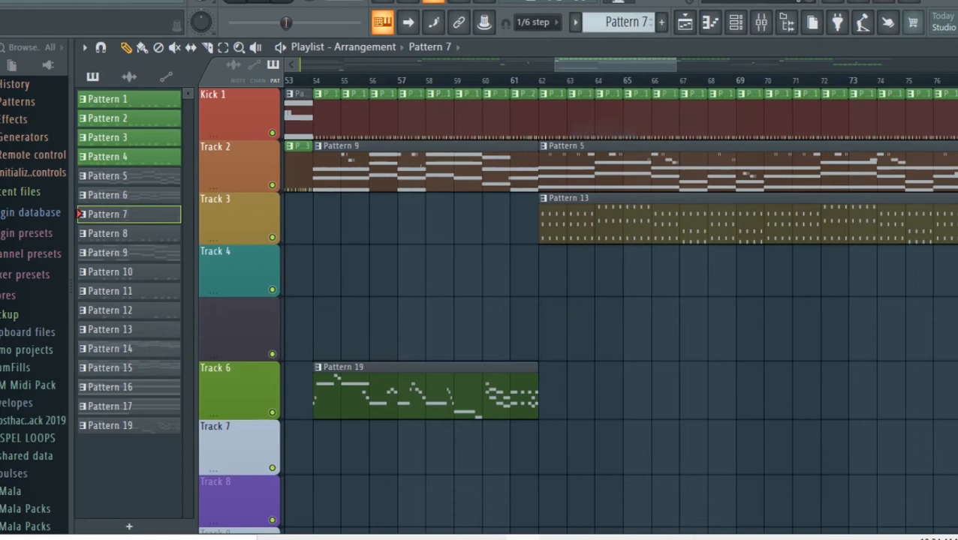
pyautogui.click(735, 21)
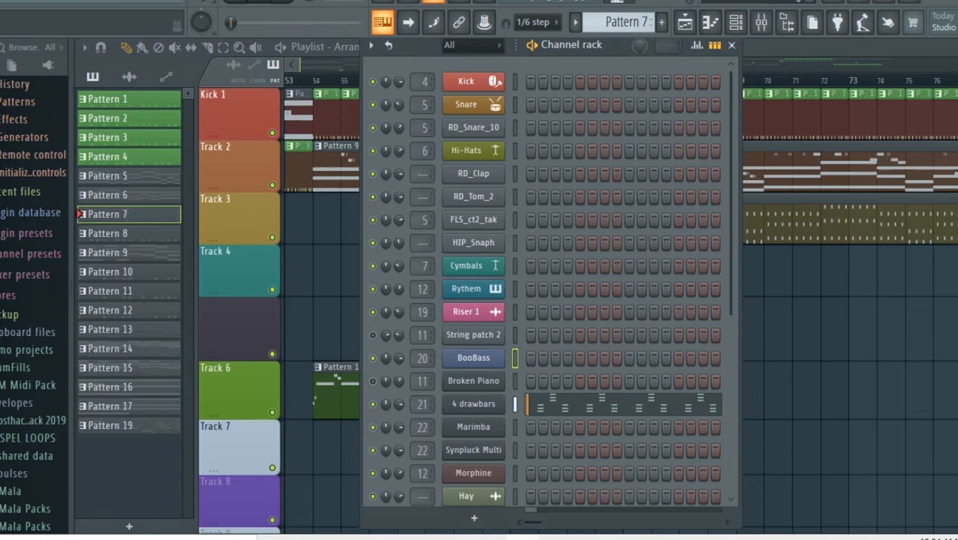
pyautogui.press('F7')
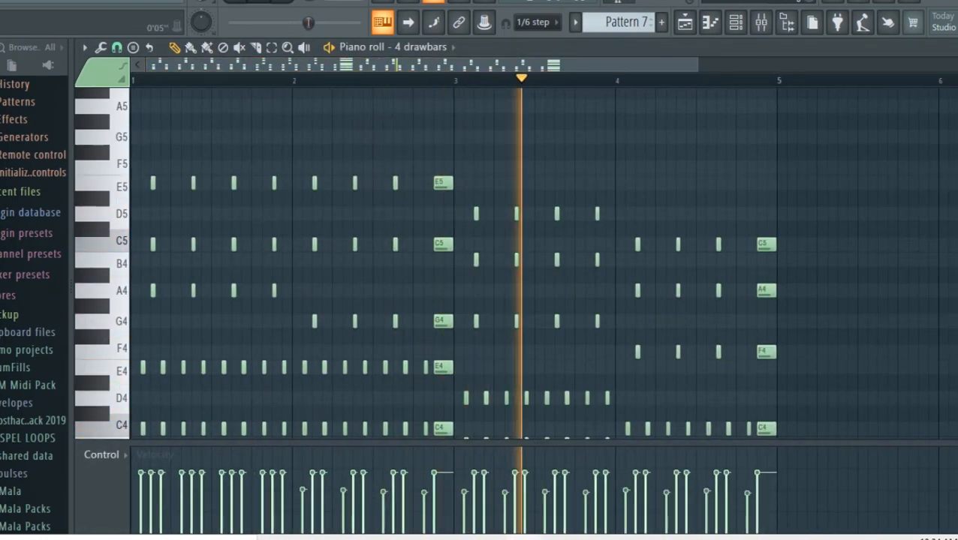
# Step: Examine the first bars of the 4 drawbars organ part closely, including its lower-octave chord notes
pyautogui.moveTo(698, 65); pyautogui.dragTo(477, 65)
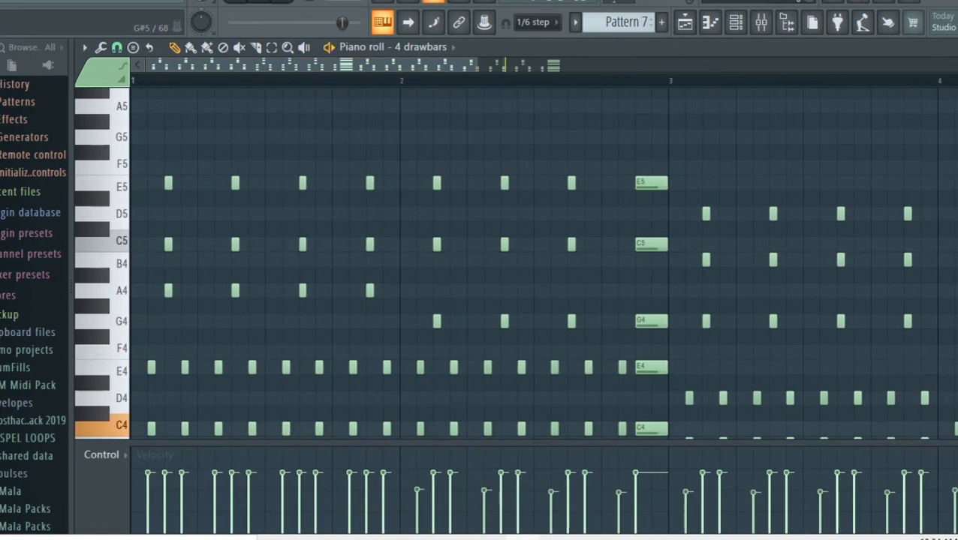
pyautogui.scroll(-3, 526, 263)
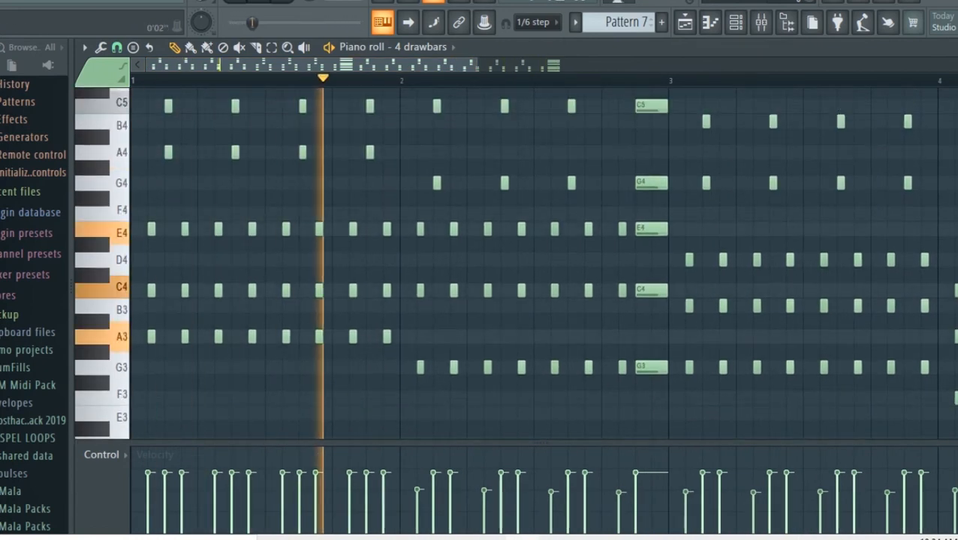
pyautogui.scroll(-2, 535, 256)
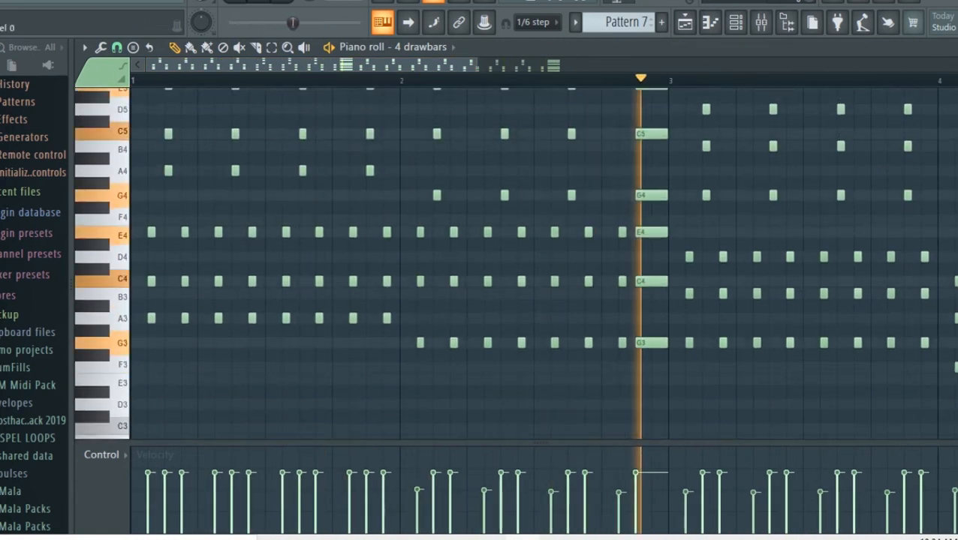
pyautogui.scroll(-1, 535, 257)
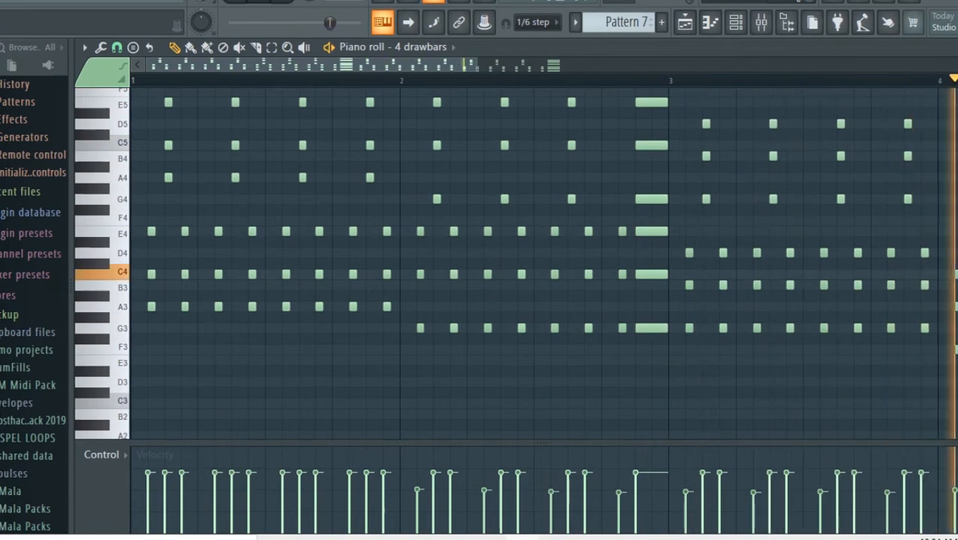
pyautogui.moveTo(310, 65)
pyautogui.mouseDown()
pyautogui.moveTo(437, 65)
pyautogui.moveTo(310, 65)
pyautogui.mouseUp()
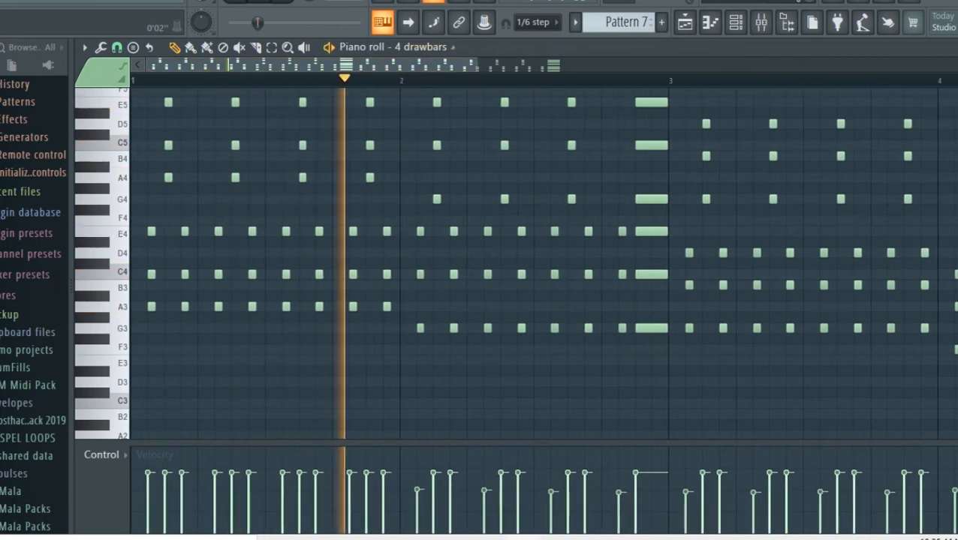
# Step: Check the 4 drawbars channel's main Sytrus settings, then return to its piano roll notes
pyautogui.click(684, 23)
pyautogui.click(735, 22)
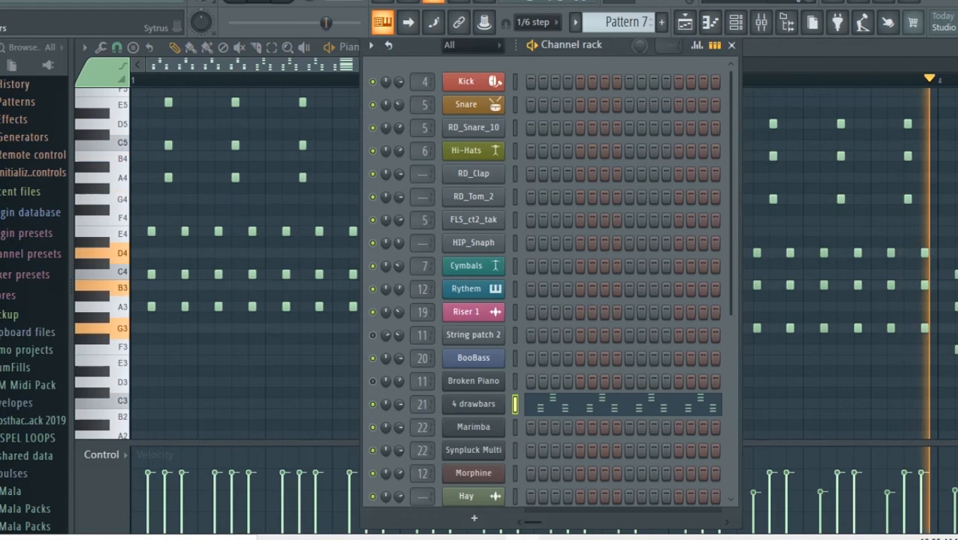
pyautogui.click(472, 403)
pyautogui.click(220, 266)
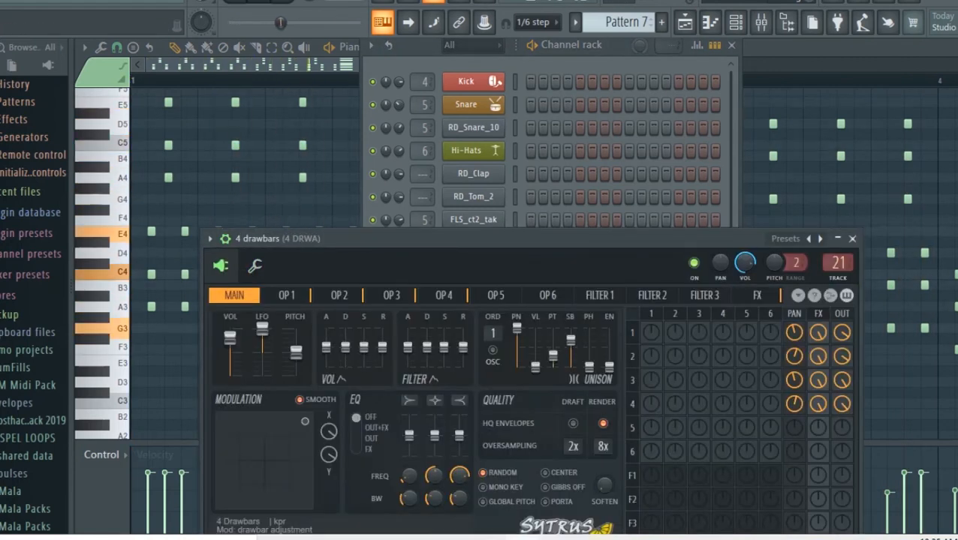
pyautogui.click(851, 238)
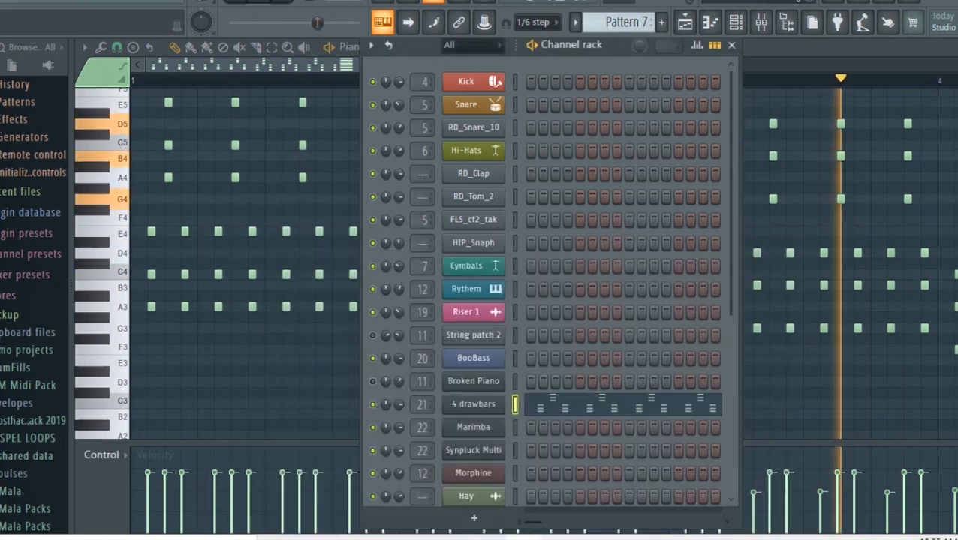
pyautogui.click(732, 46)
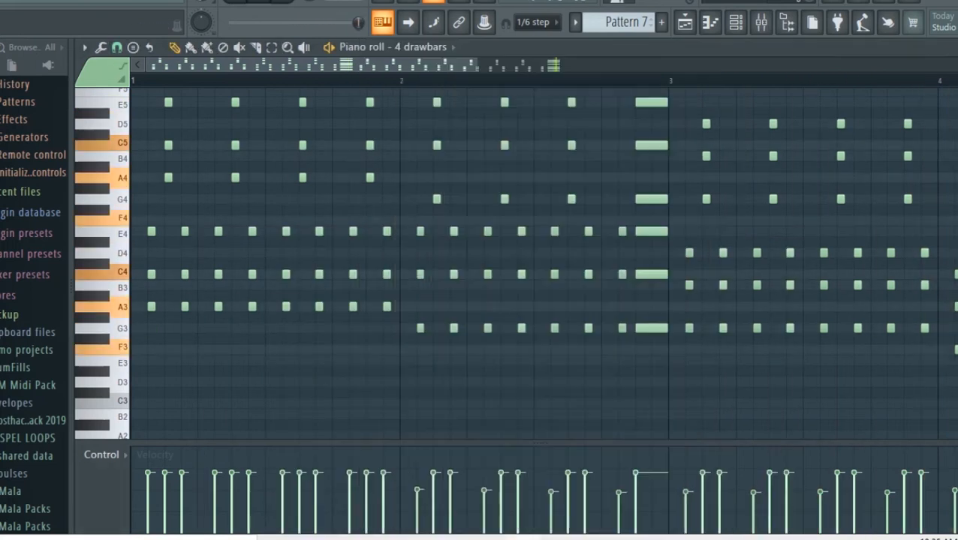
# Step: Switch to Pattern 8 and show its percussion steps in the channel rack
pyautogui.click(576, 23)
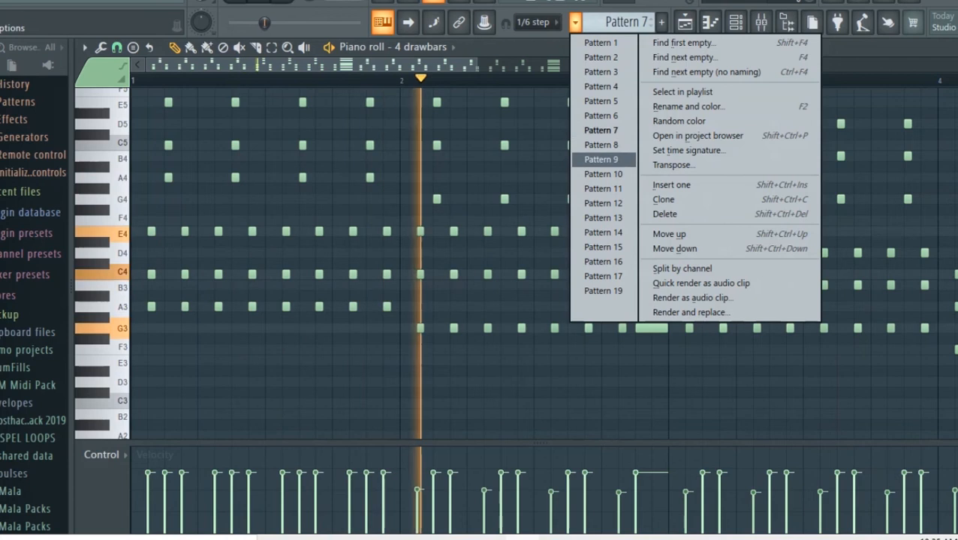
pyautogui.click(602, 145)
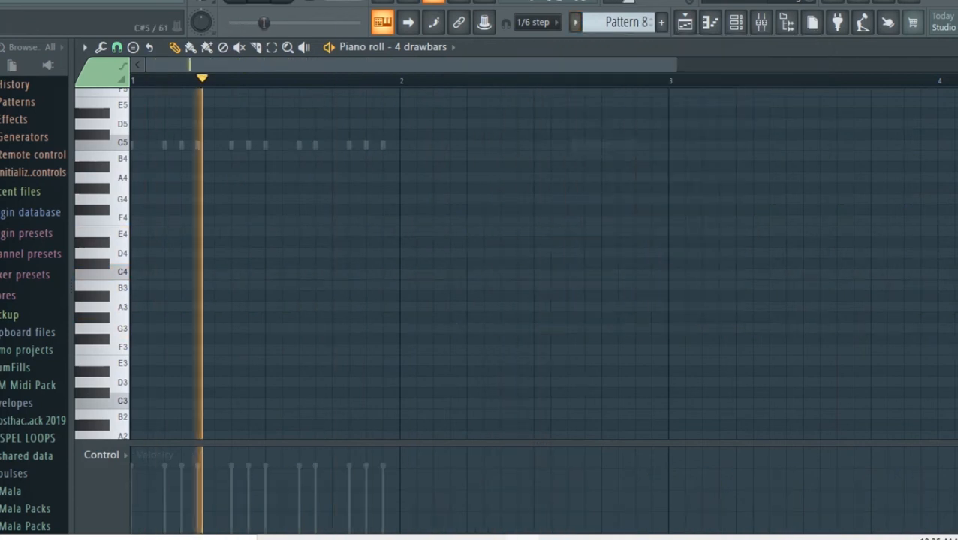
pyautogui.scroll(5, 534, 210)
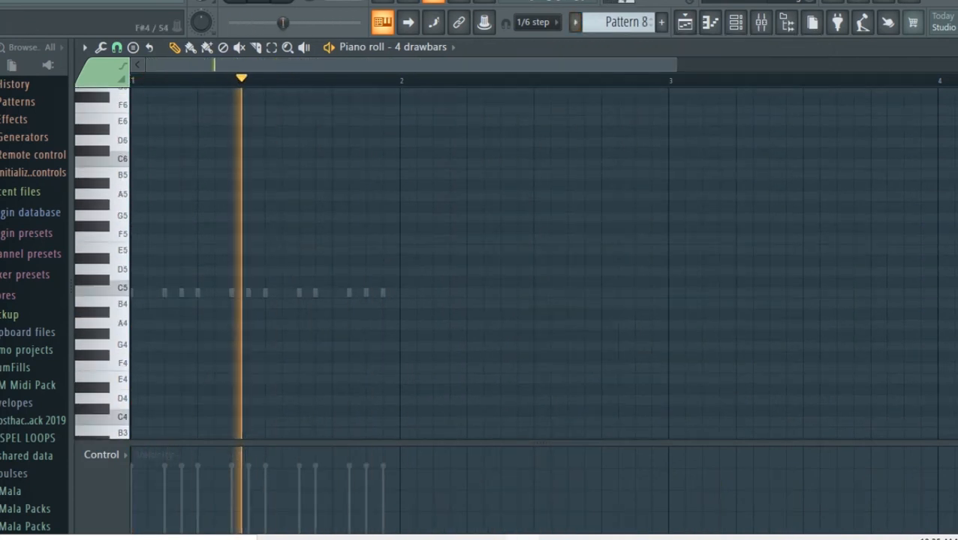
pyautogui.click(424, 47)
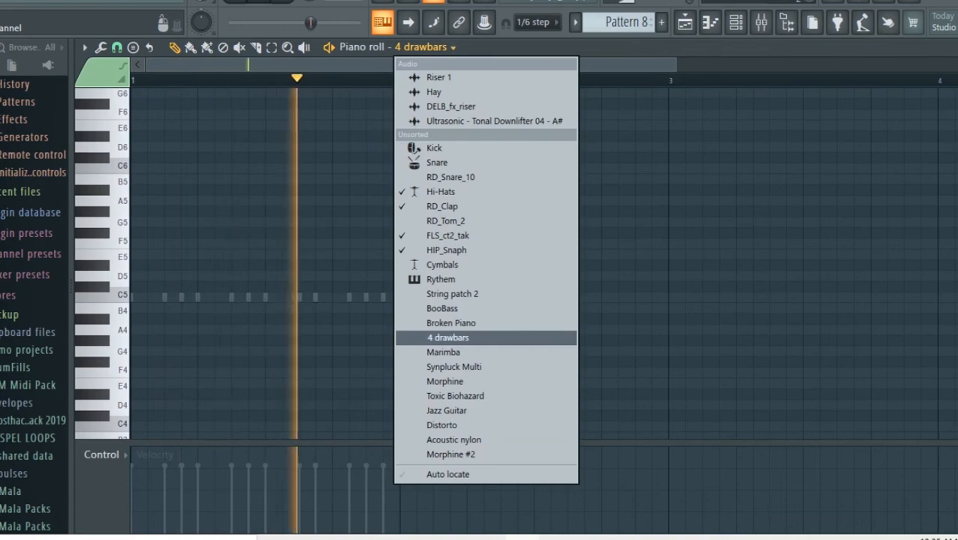
pyautogui.click(424, 47)
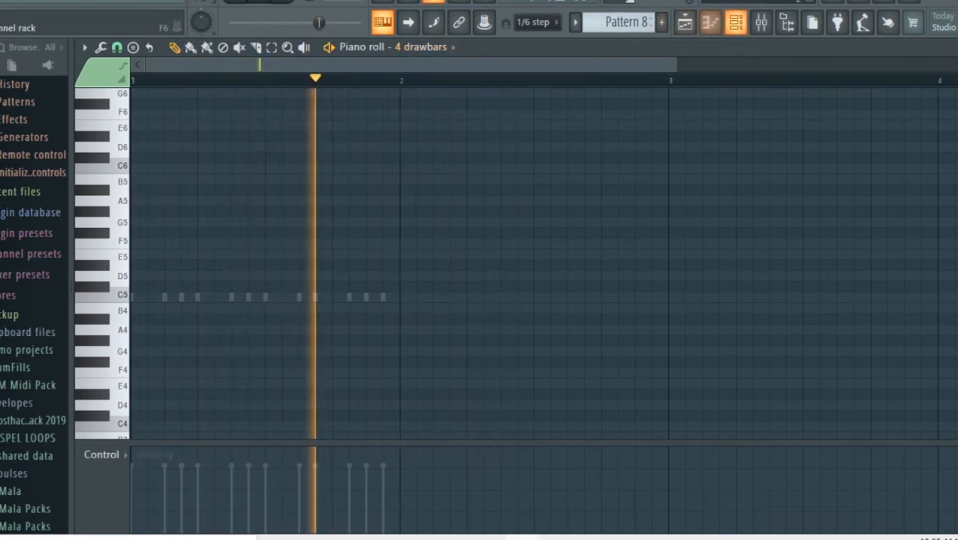
pyautogui.click(735, 22)
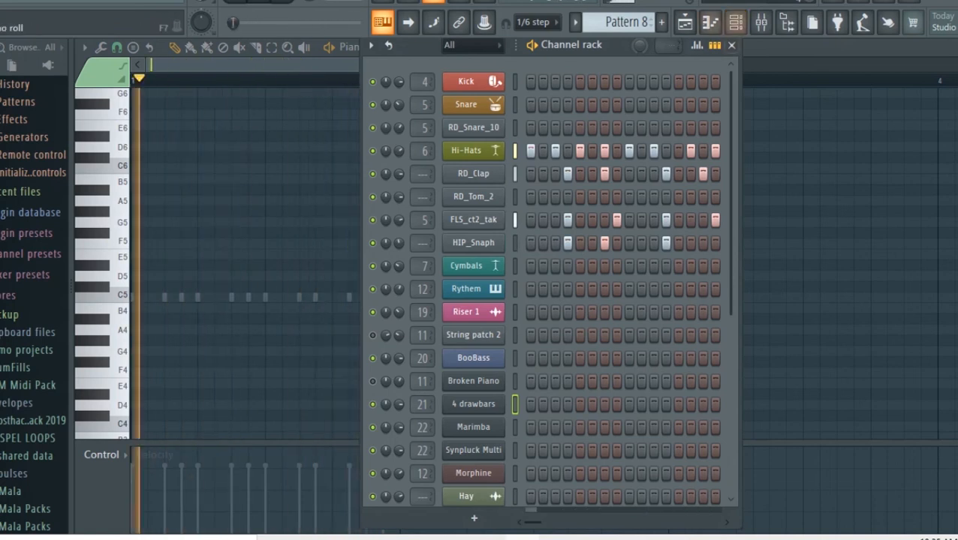
# Step: Review the Hi-Hats notes of Pattern 8 in the piano roll
pyautogui.click(710, 22)
pyautogui.click(684, 22)
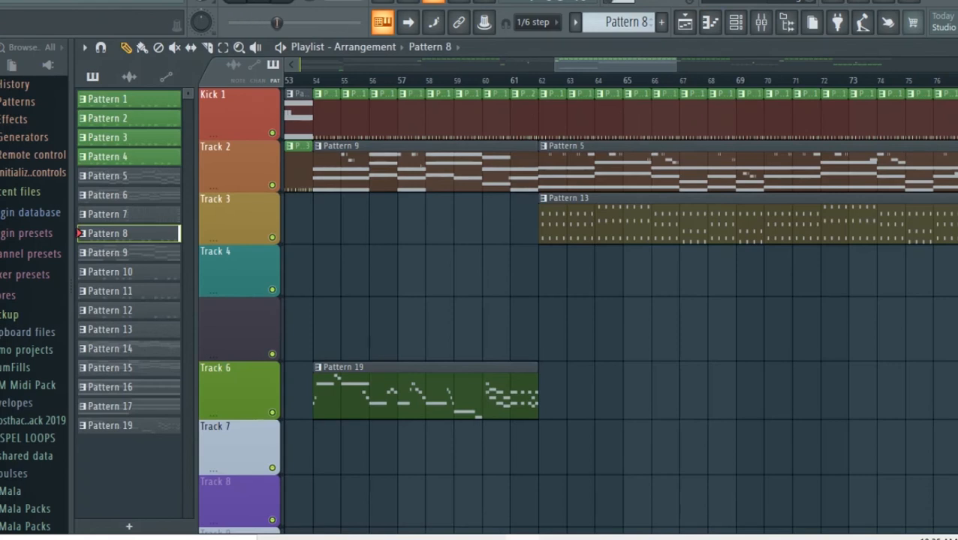
pyautogui.click(710, 22)
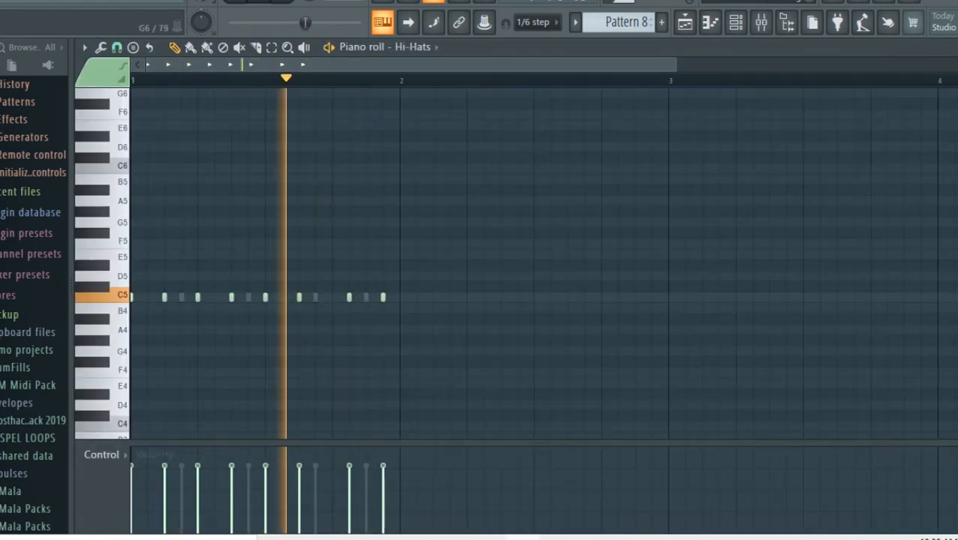
pyautogui.click(414, 47)
pyautogui.click(415, 48)
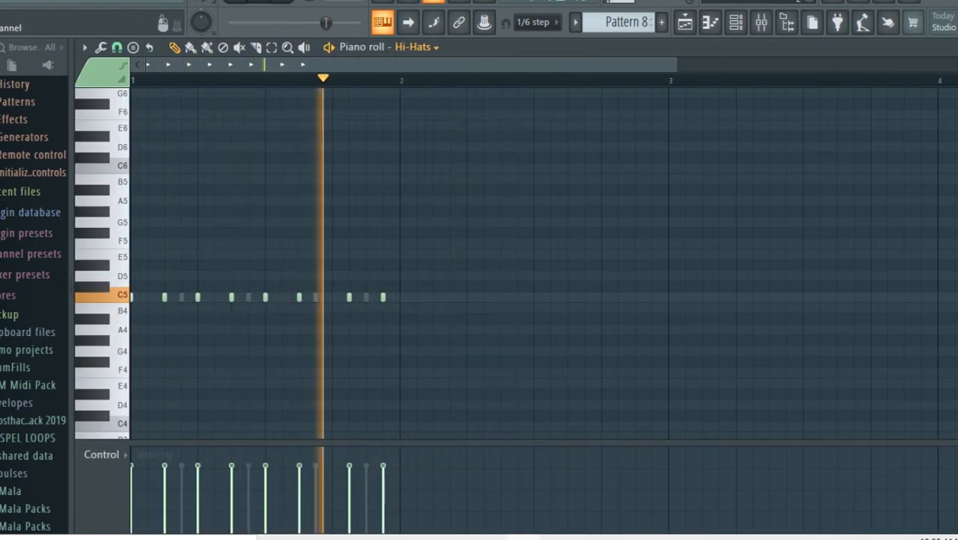
# Step: Switch to Pattern 9 and show its channels in the channel rack
pyautogui.click(684, 22)
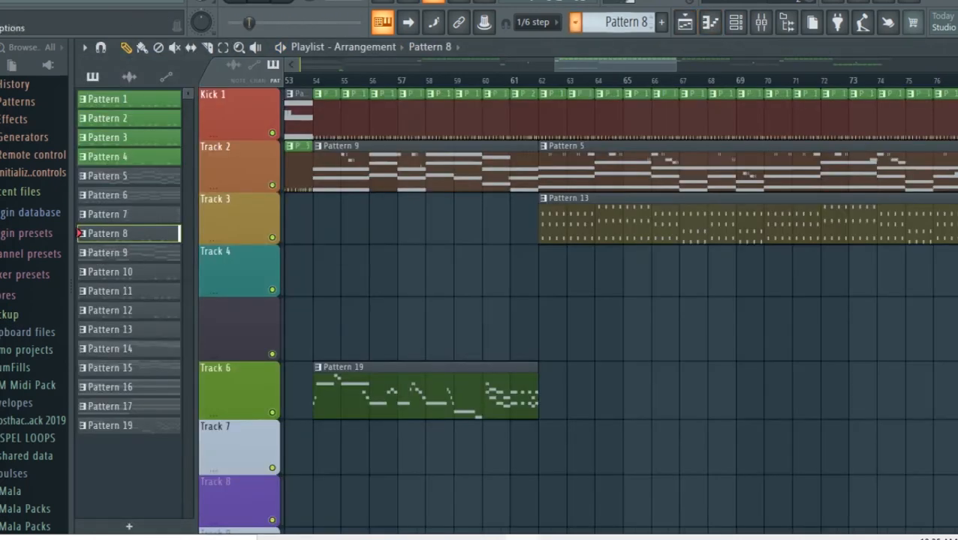
pyautogui.click(574, 22)
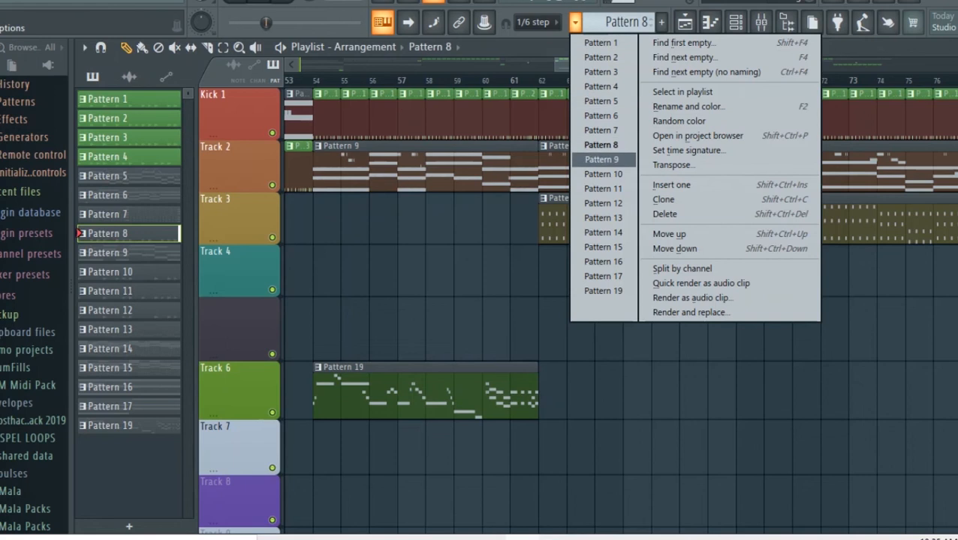
pyautogui.click(602, 159)
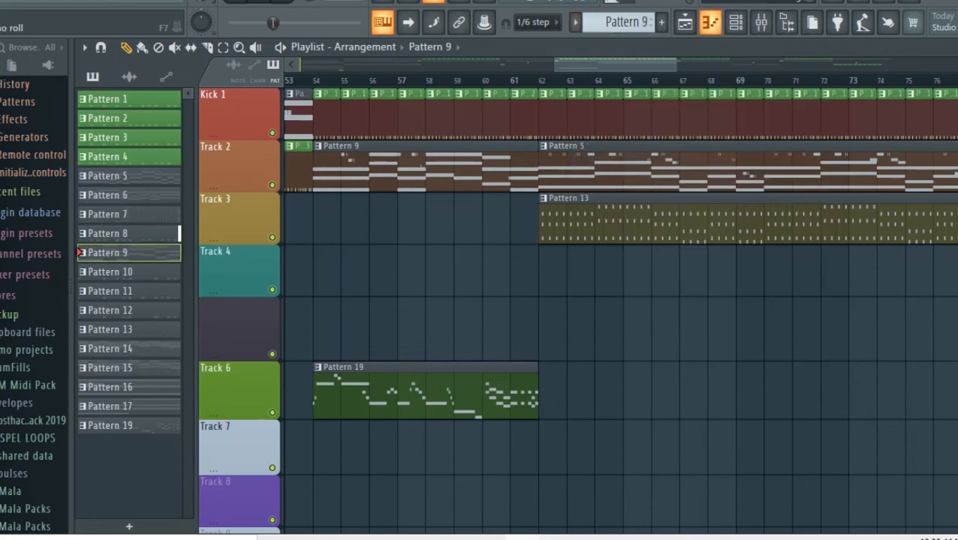
pyautogui.press('F7')
pyautogui.press('F6')
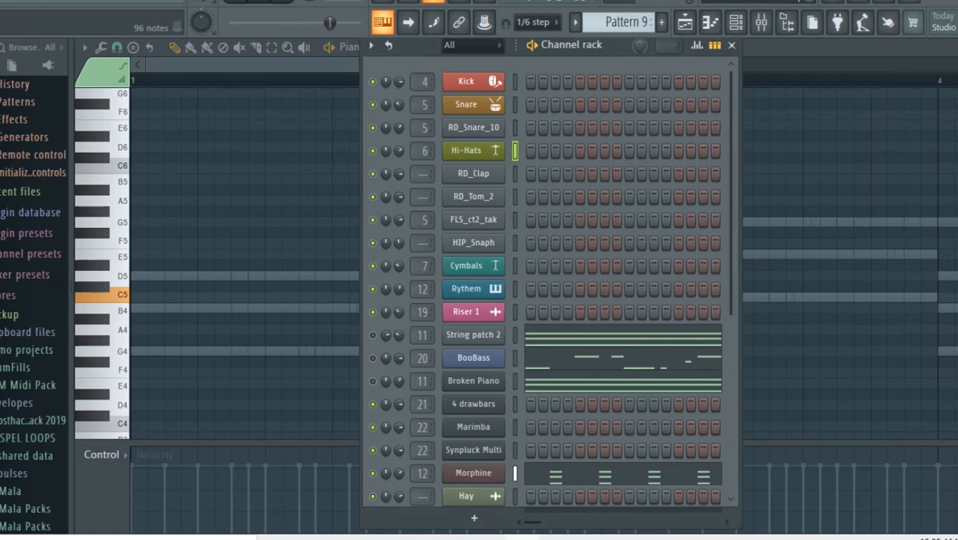
# Step: Check the Morphine channel's synth program and generator settings, then show its notes in the piano roll
pyautogui.click(473, 473)
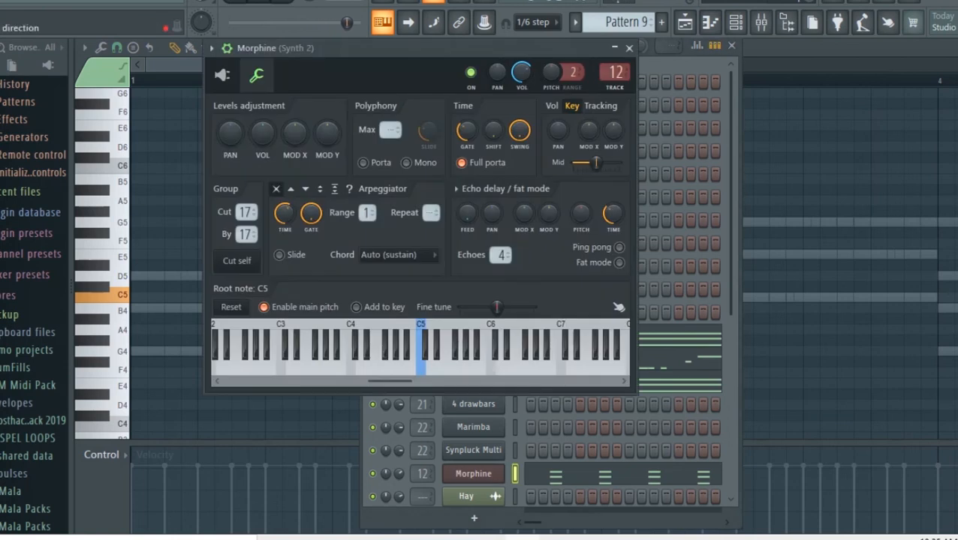
pyautogui.click(222, 75)
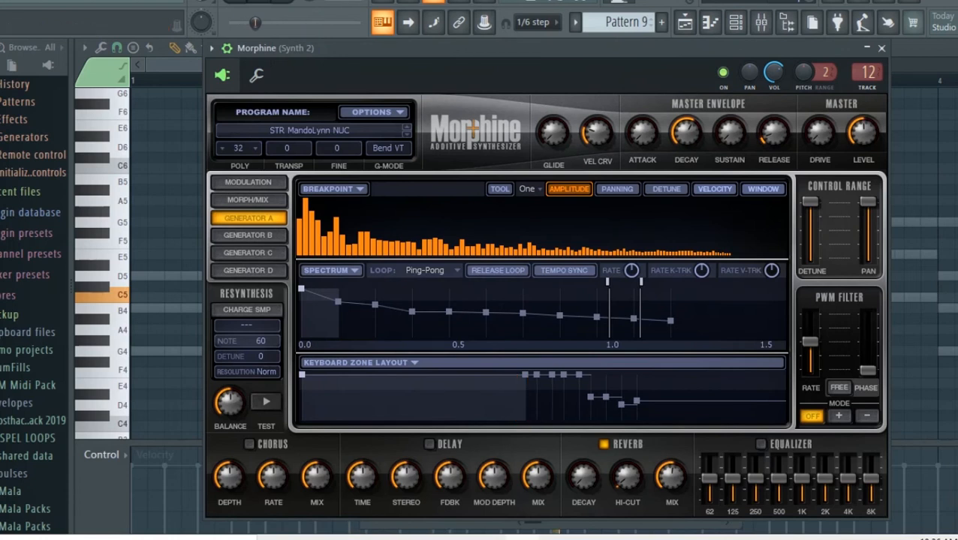
pyautogui.click(881, 48)
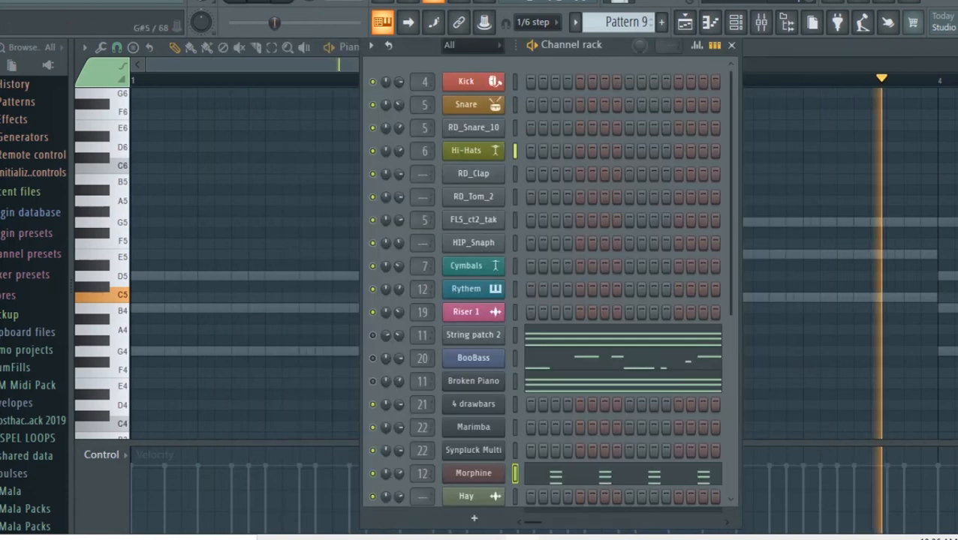
pyautogui.click(732, 48)
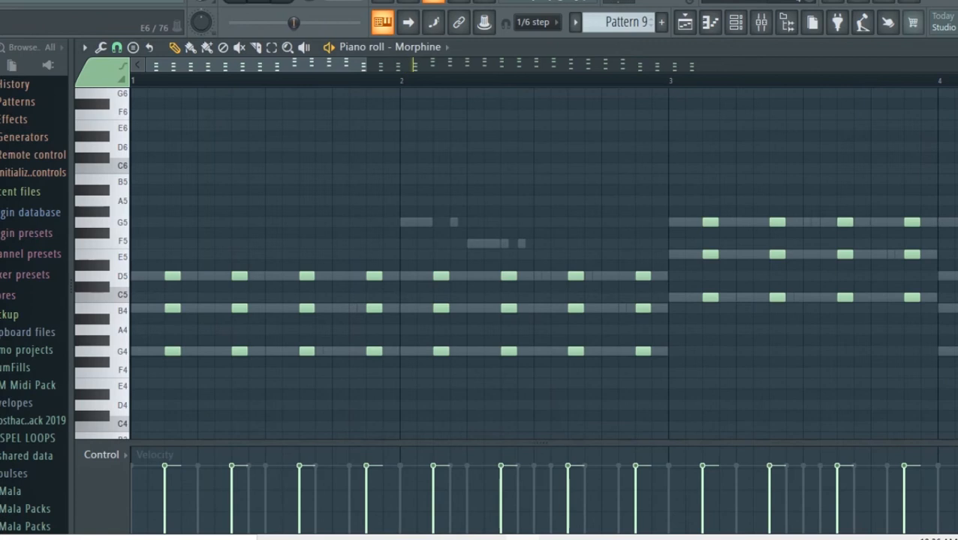
# Step: Examine the first two bars of Morphine chords with readable note names and check the piano roll's snap setting
pyautogui.moveTo(366, 65); pyautogui.dragTo(302, 65)
pyautogui.moveTo(954, 66); pyautogui.dragTo(955, 60)
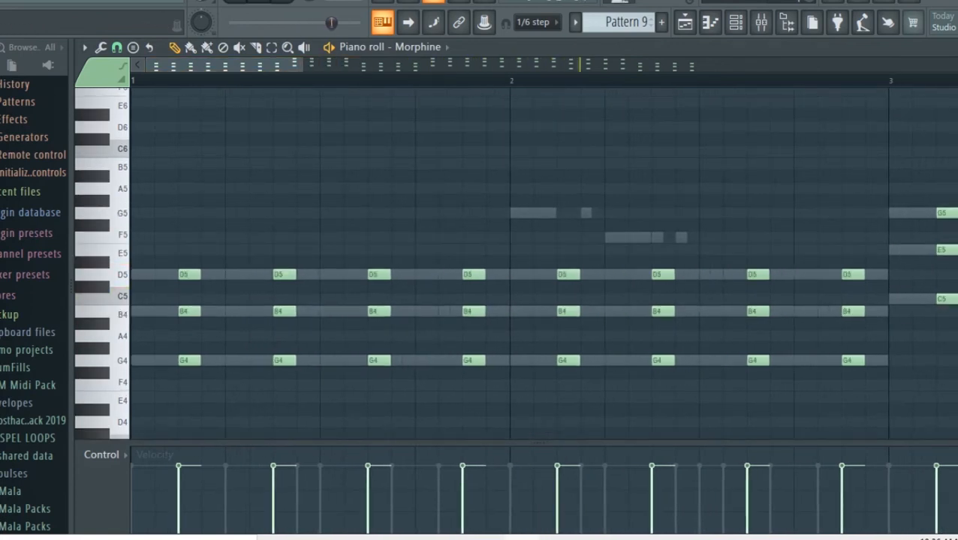
pyautogui.click(116, 47)
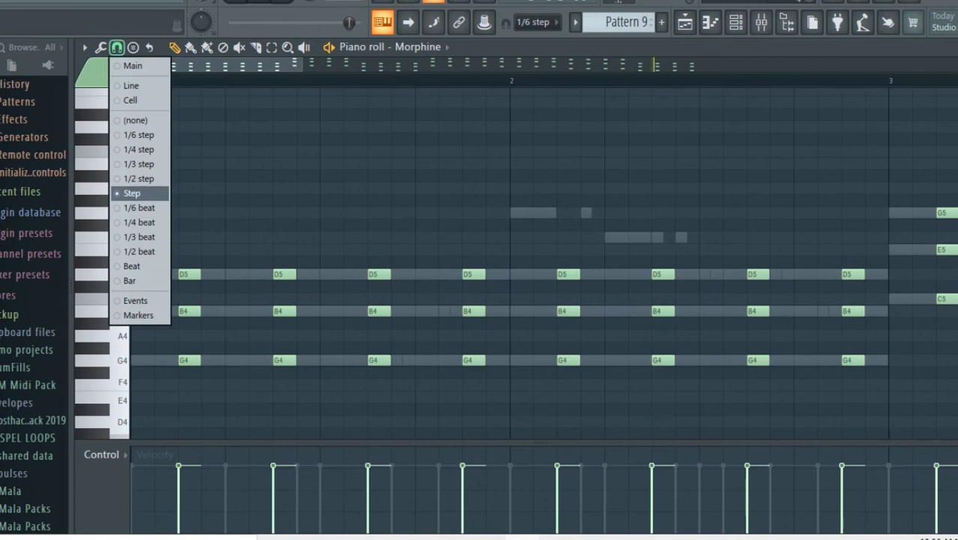
pyautogui.press('space')
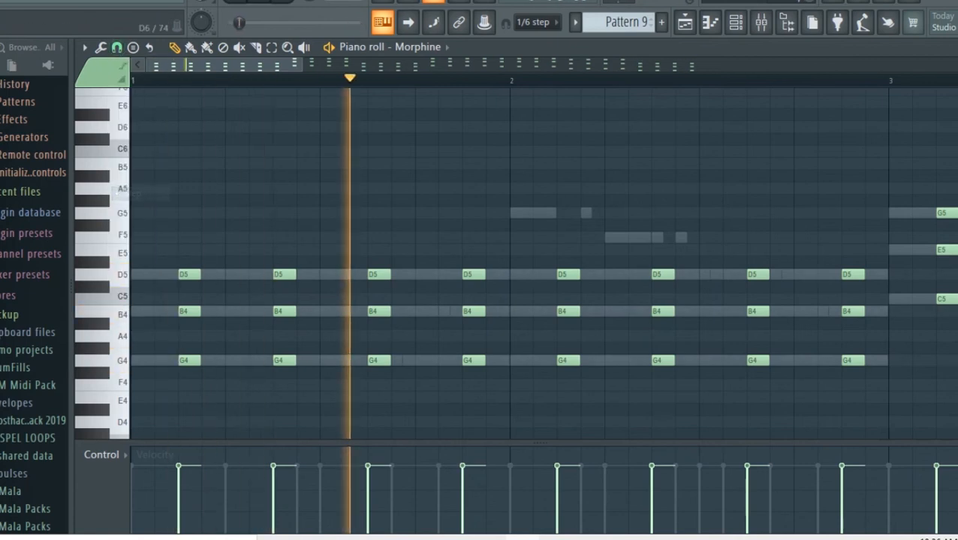
# Step: Switch to Pattern 10 and review its drum steps in the channel rack
pyautogui.click(684, 22)
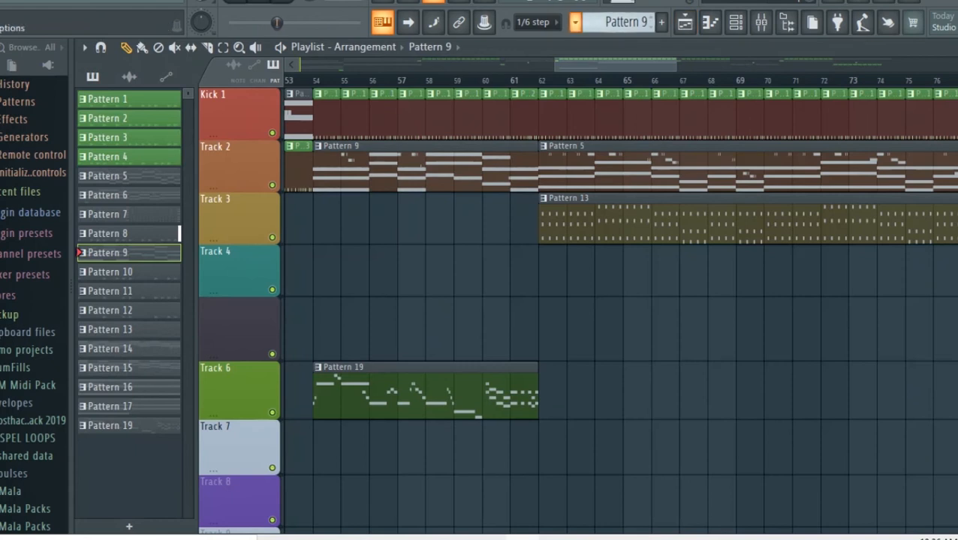
pyautogui.click(575, 21)
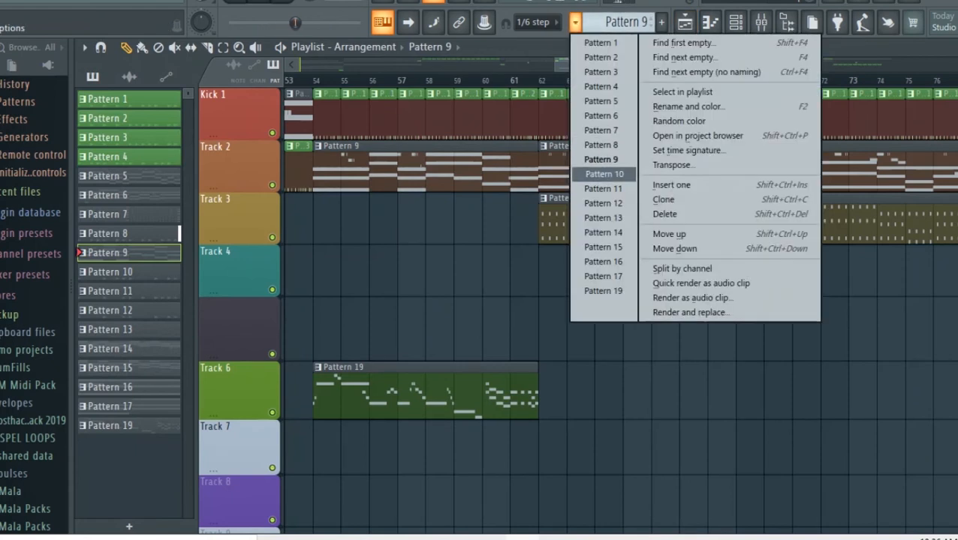
pyautogui.click(605, 173)
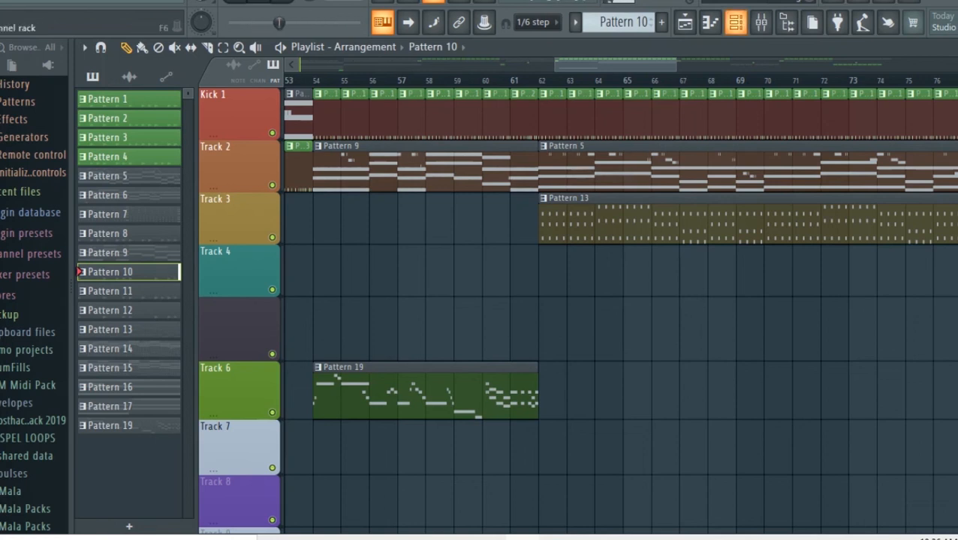
pyautogui.press('F6')
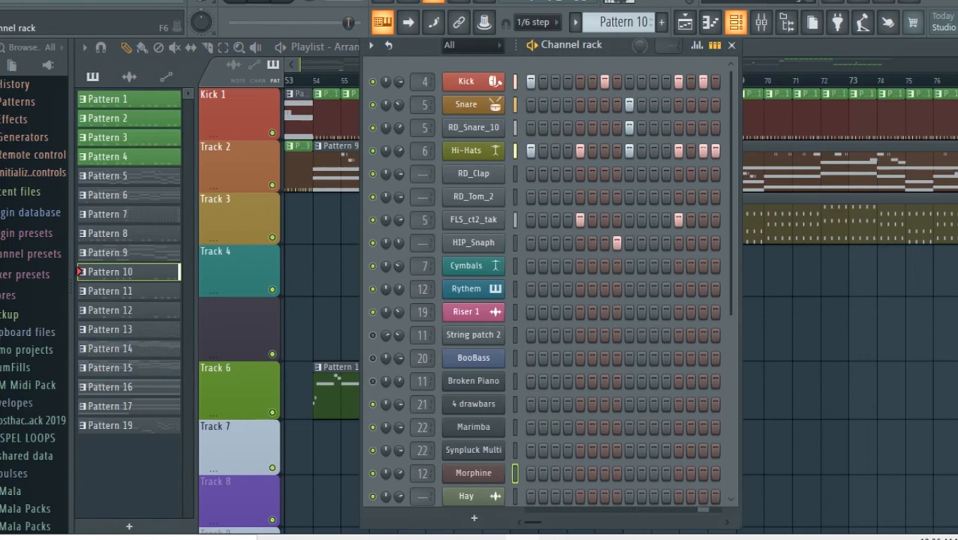
pyautogui.press('F6')
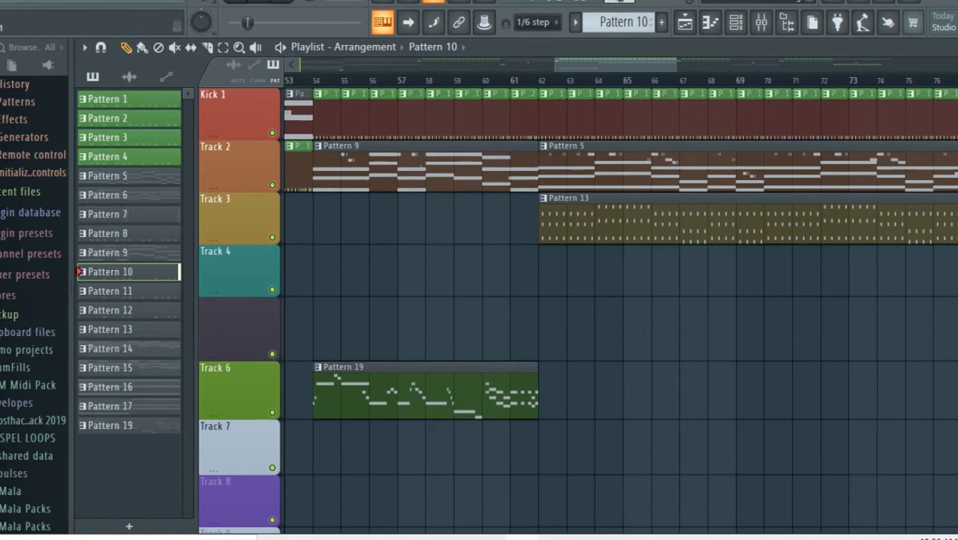
# Step: Switch to Pattern 11 and review its drum fill steps, including toms and cymbals, in the channel rack
pyautogui.press('KP_Add')
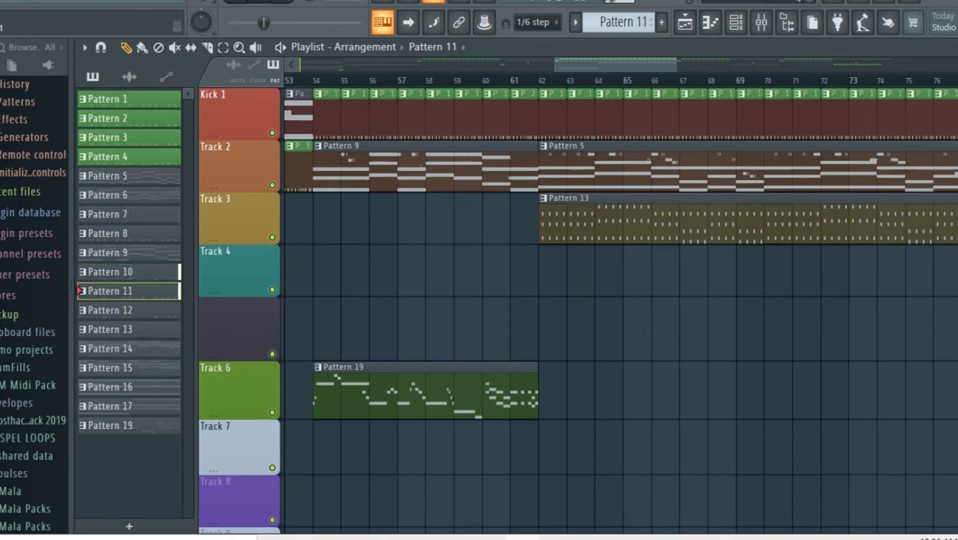
pyautogui.press('F6')
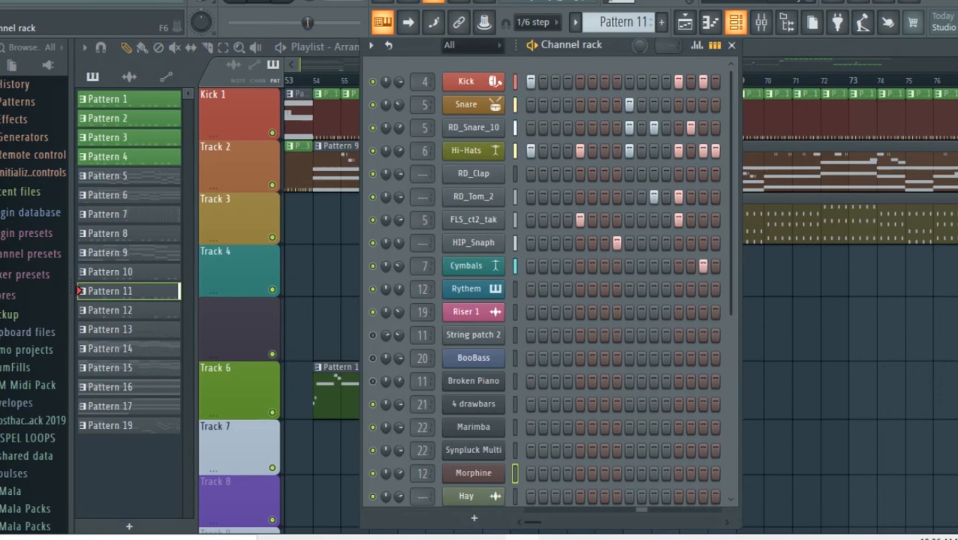
pyautogui.press('F6')
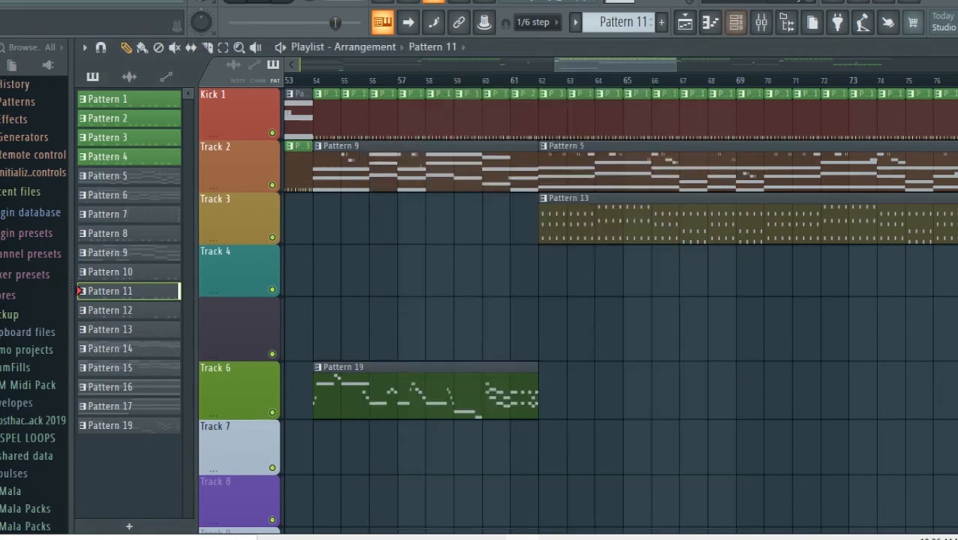
# Step: Switch to Pattern 12 and review its kick, snare, hi-hat and percussion steps in the channel rack
pyautogui.press('KP_Add')
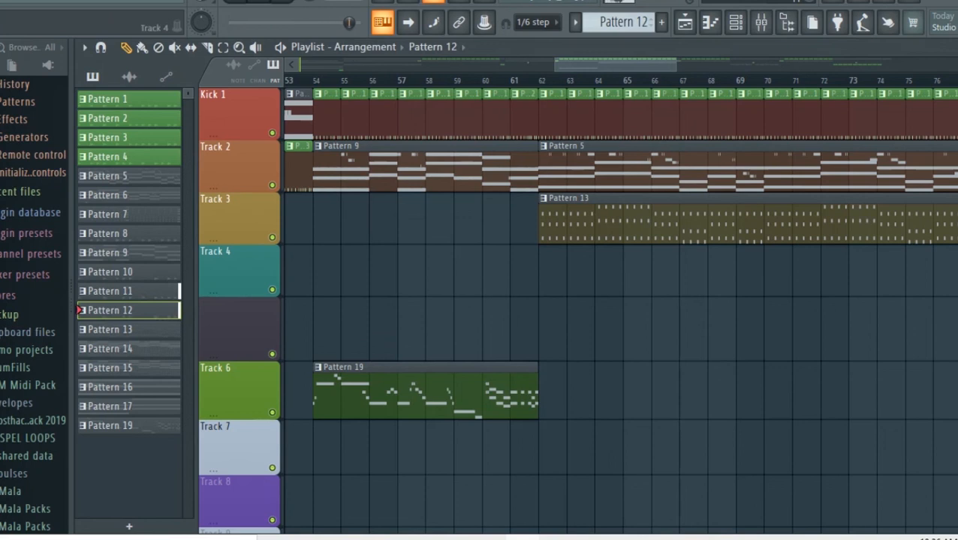
pyautogui.press('F6')
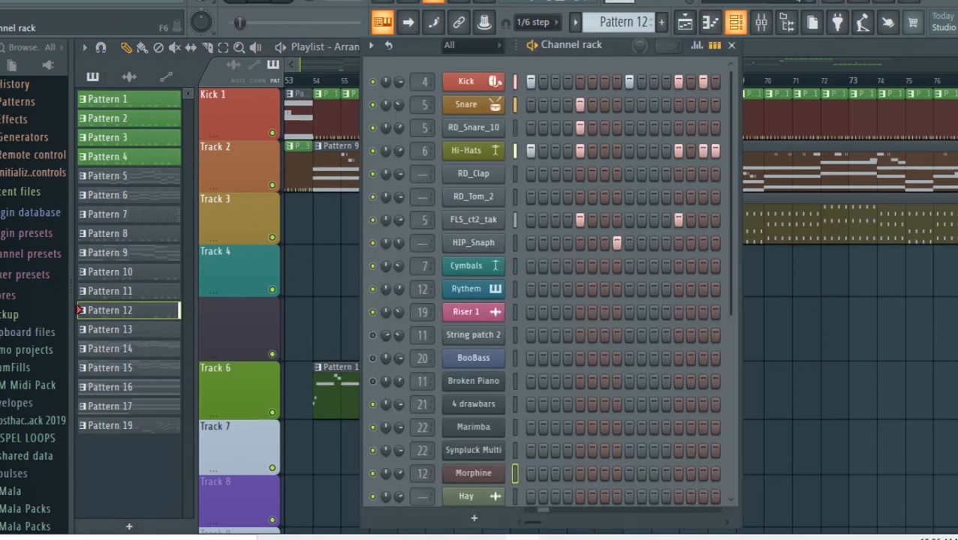
pyautogui.press('F6')
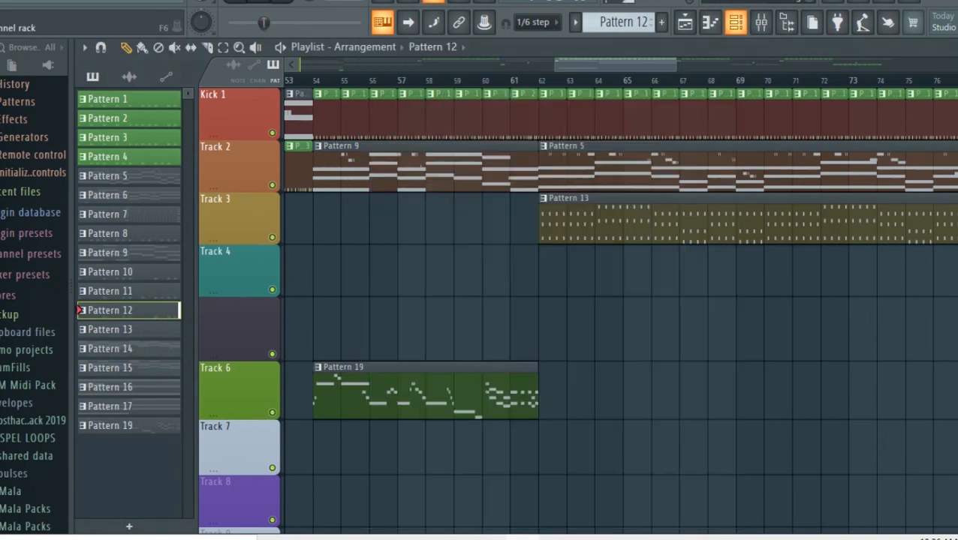
# Step: Switch to Pattern 13, review its short Morphine chords over the first four bars in the piano roll, and return to the playlist
pyautogui.press('KP_Add')
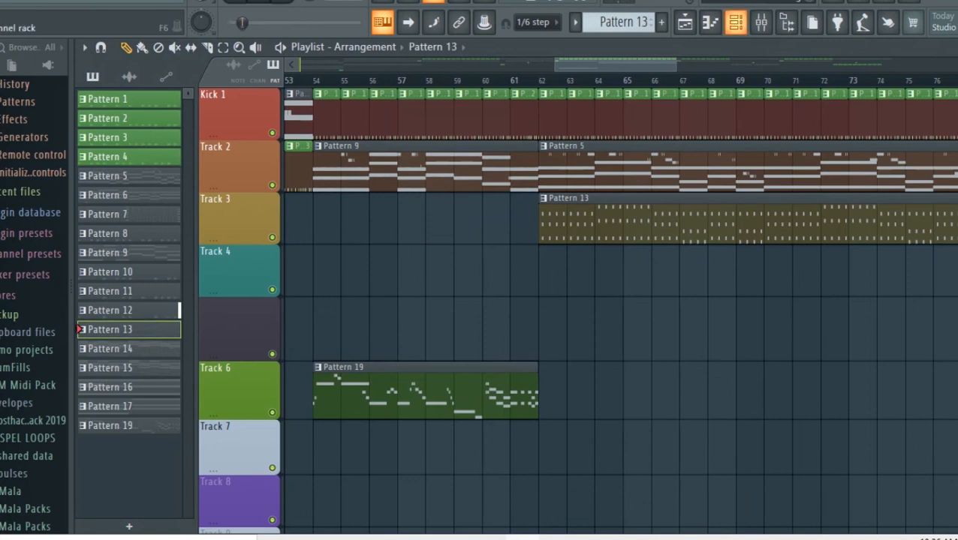
pyautogui.press('F6')
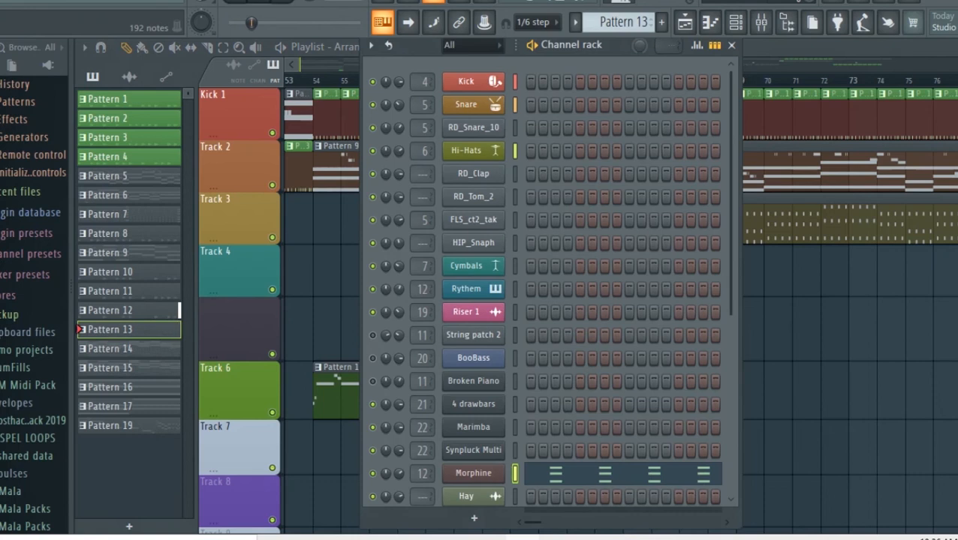
pyautogui.press('F7')
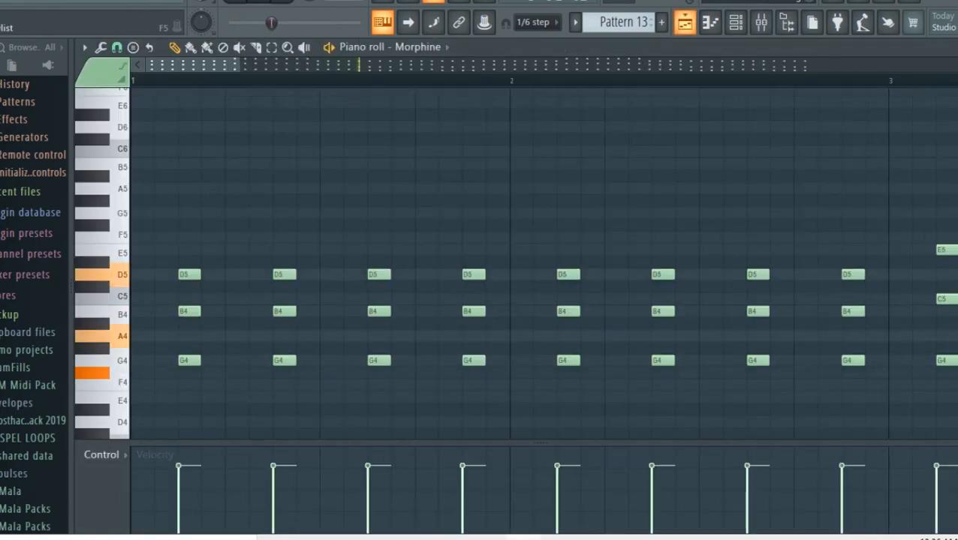
pyautogui.moveTo(239, 65); pyautogui.dragTo(337, 65)
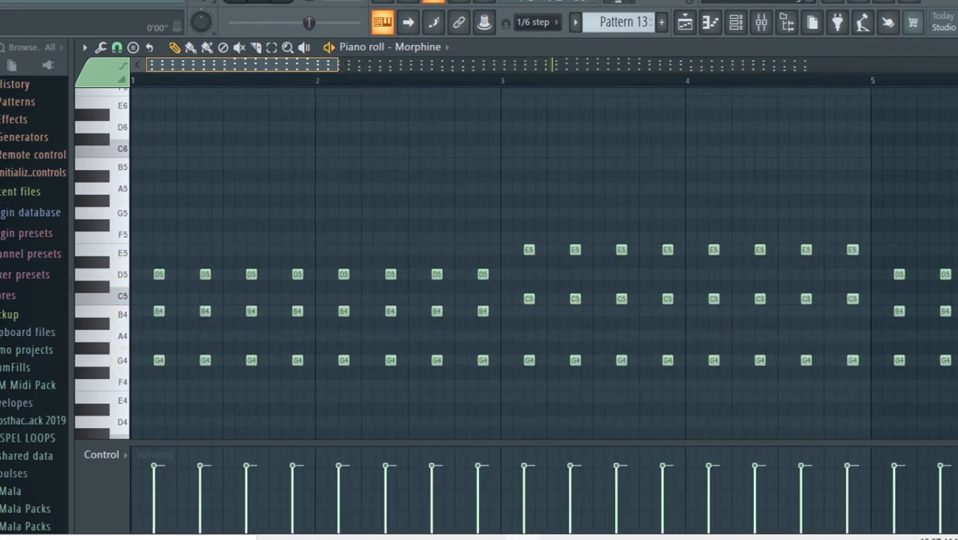
pyautogui.click(684, 22)
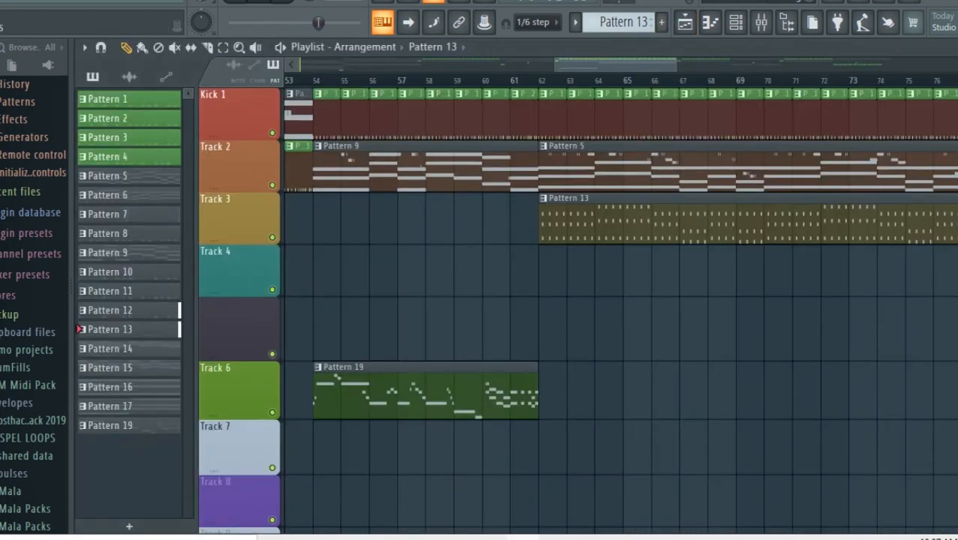
# Step: Switch to Pattern 16 and play the arrangement briefly from bar 53, switching playback to the pattern
pyautogui.click(622, 21)
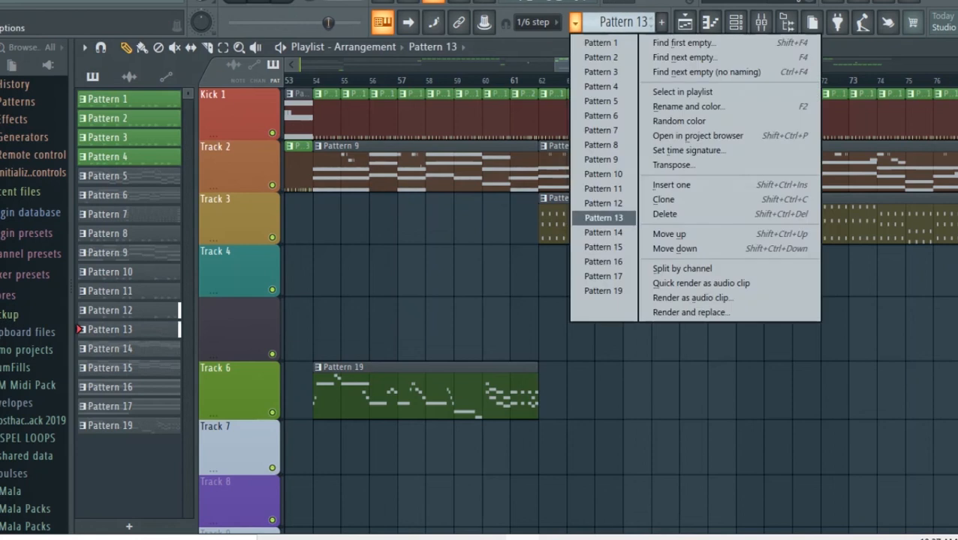
pyautogui.click(600, 232)
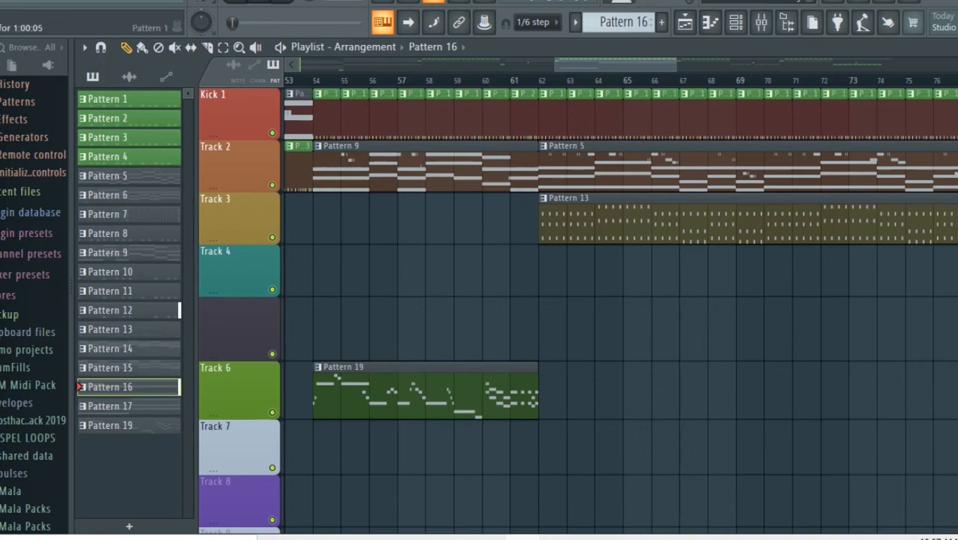
pyautogui.hscroll(-5, 571, 307)
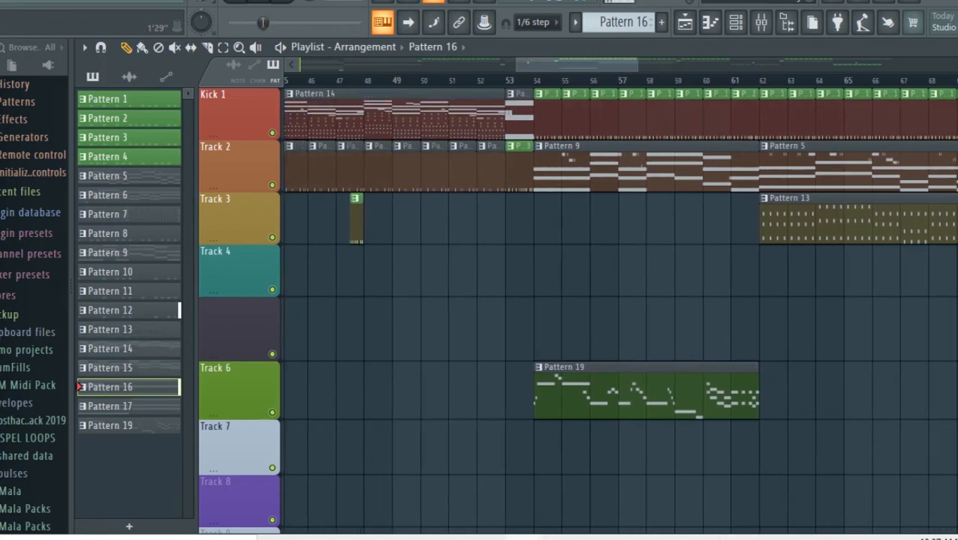
pyautogui.press('space')
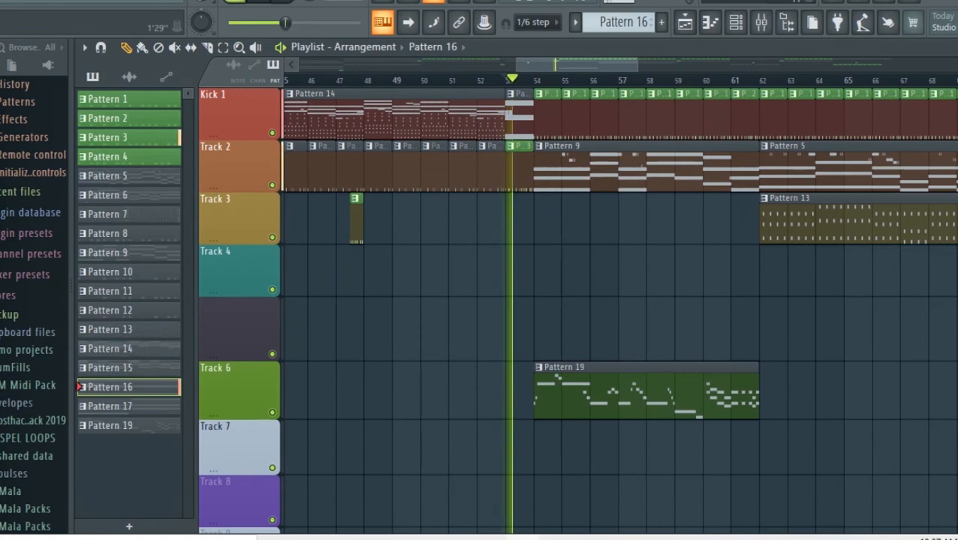
pyautogui.press('space')
pyautogui.press('space')
pyautogui.press('l')
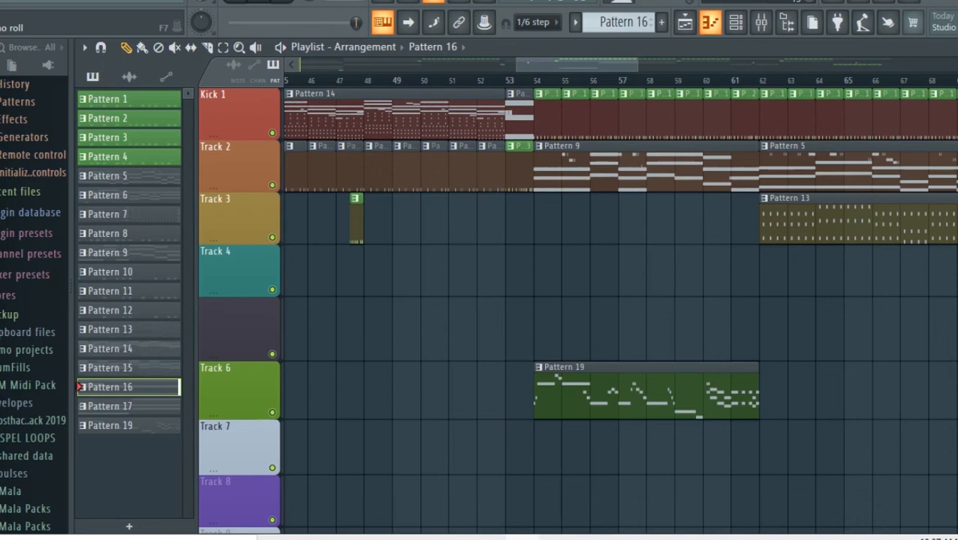
# Step: Review Pattern 16's one-bar Morphine and 4 drawbars chords in the piano roll
pyautogui.press('F7')
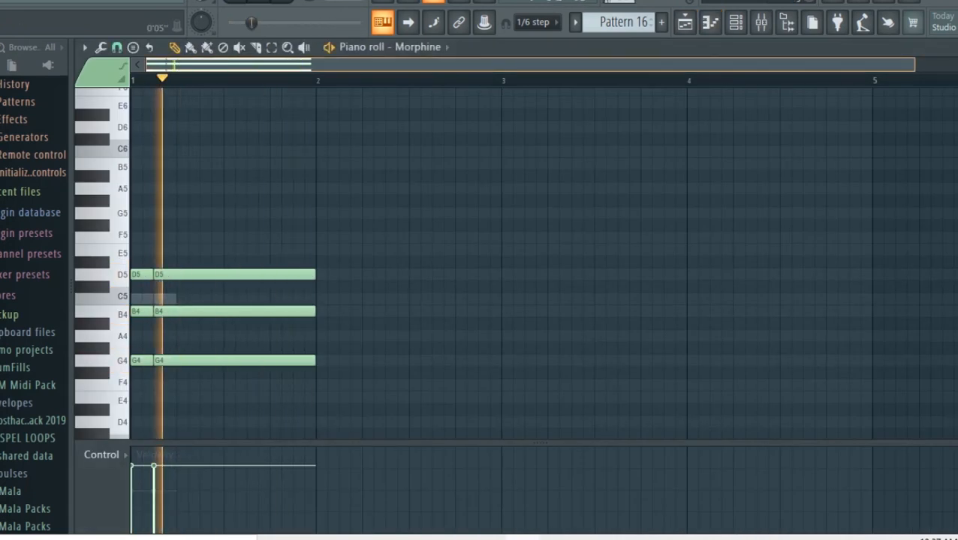
pyautogui.moveTo(913, 66); pyautogui.dragTo(495, 65)
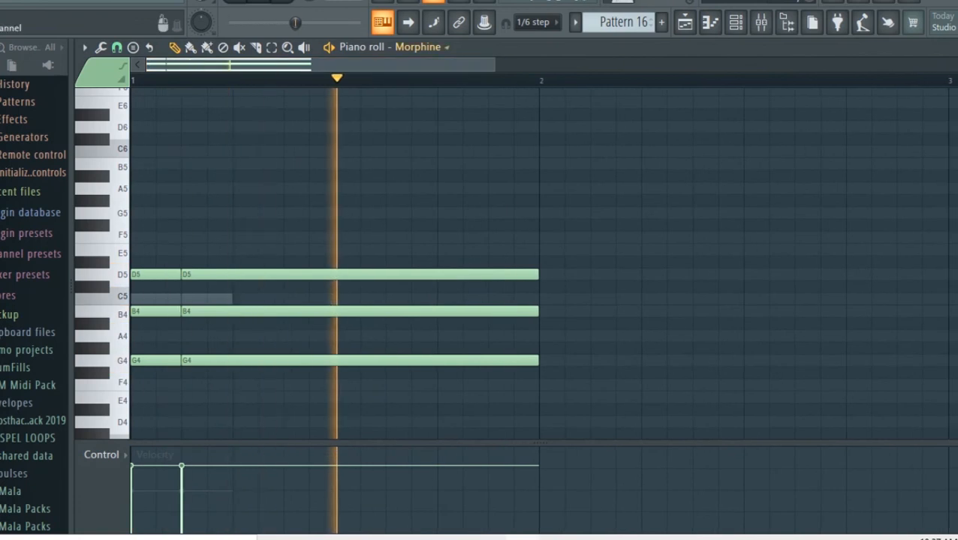
pyautogui.click(420, 48)
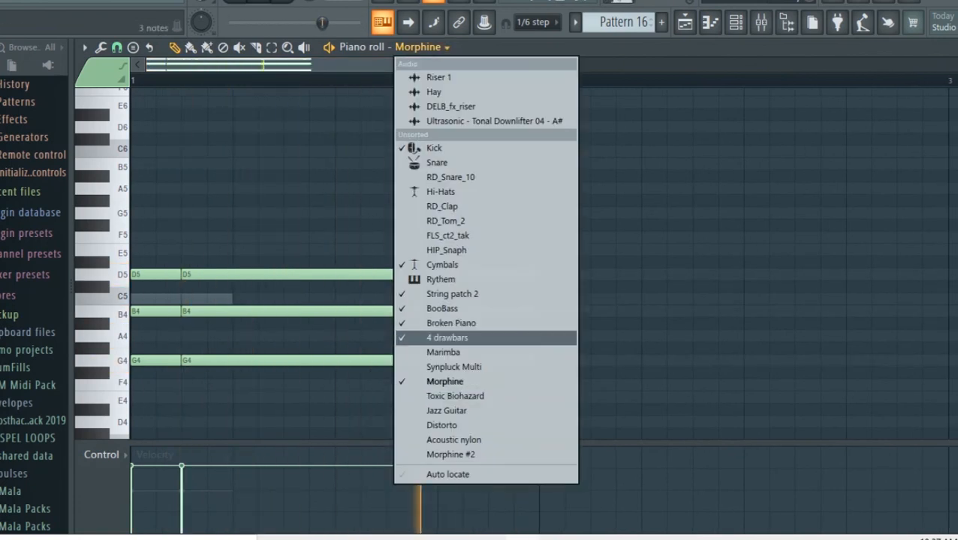
pyautogui.click(448, 337)
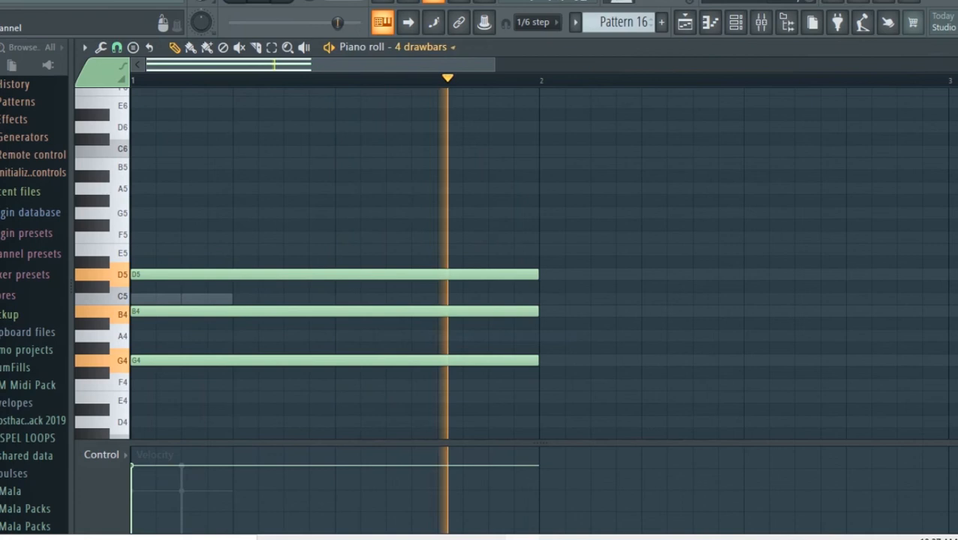
# Step: Review the Broken Piano chord and BooBass notes of Pattern 16 in the piano roll
pyautogui.click(422, 47)
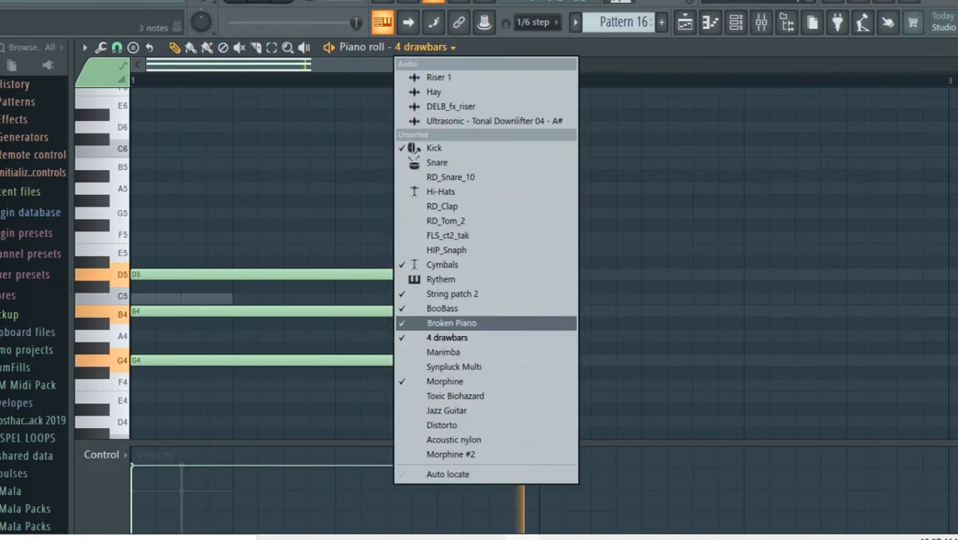
pyautogui.click(450, 322)
pyautogui.click(426, 47)
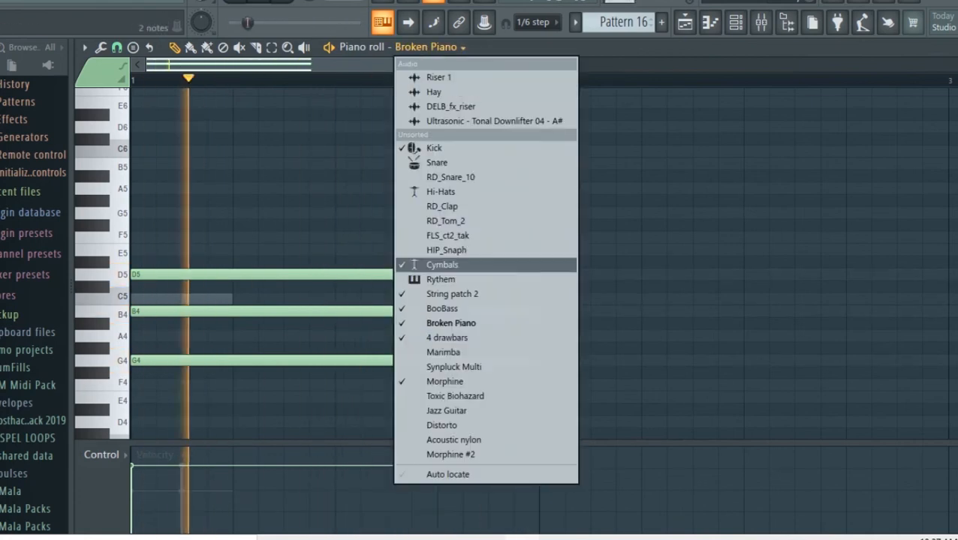
pyautogui.click(443, 309)
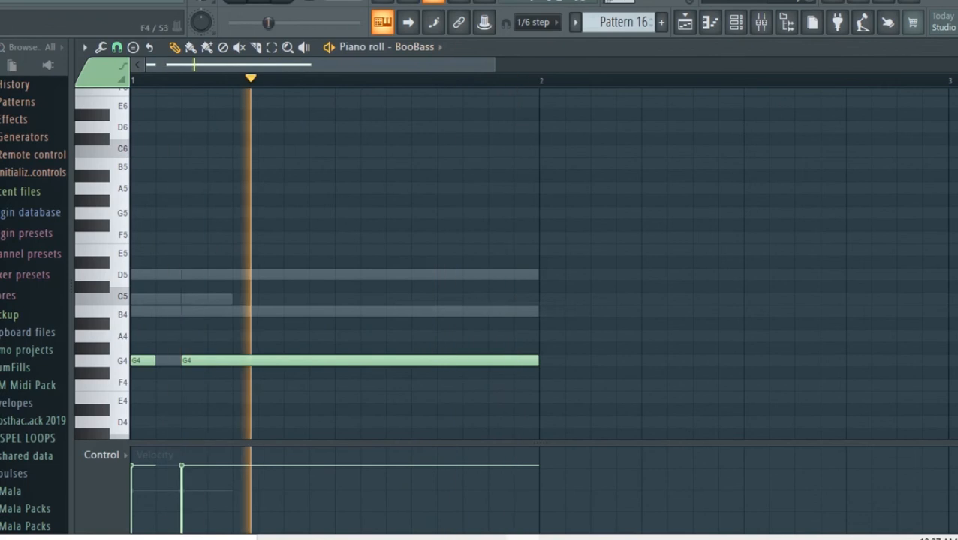
# Step: Review the Cymbals crash hits and Kick notes of Pattern 16 in the piano roll and return to the playlist
pyautogui.click(417, 47)
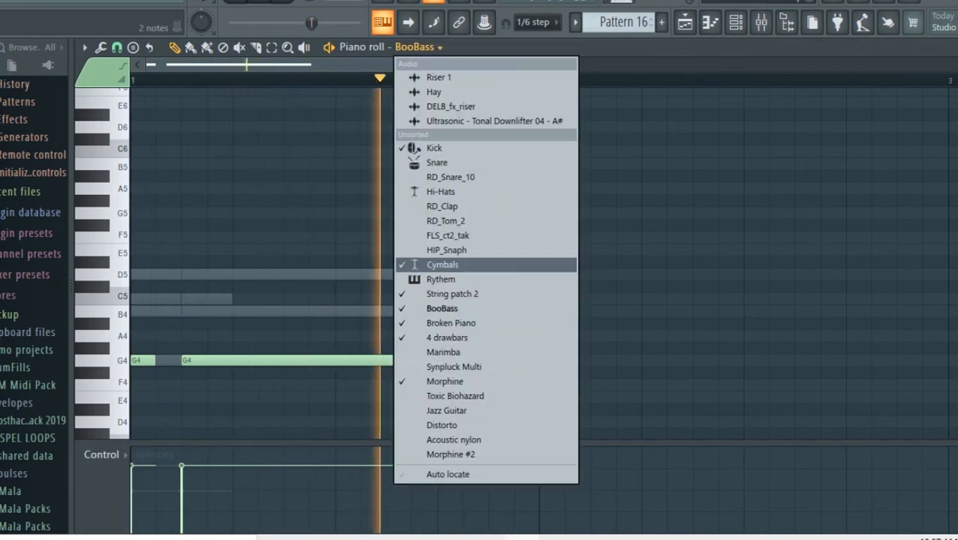
pyautogui.click(442, 265)
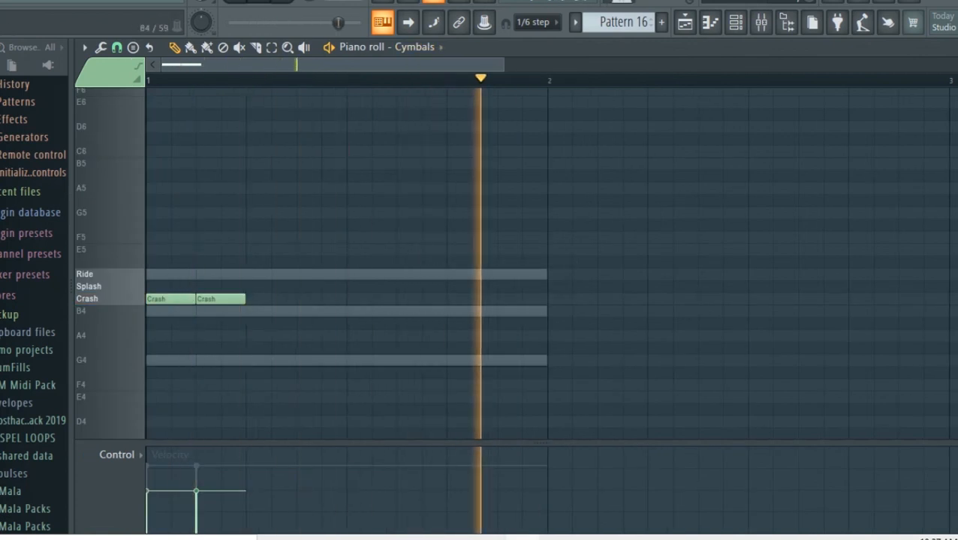
pyautogui.click(417, 46)
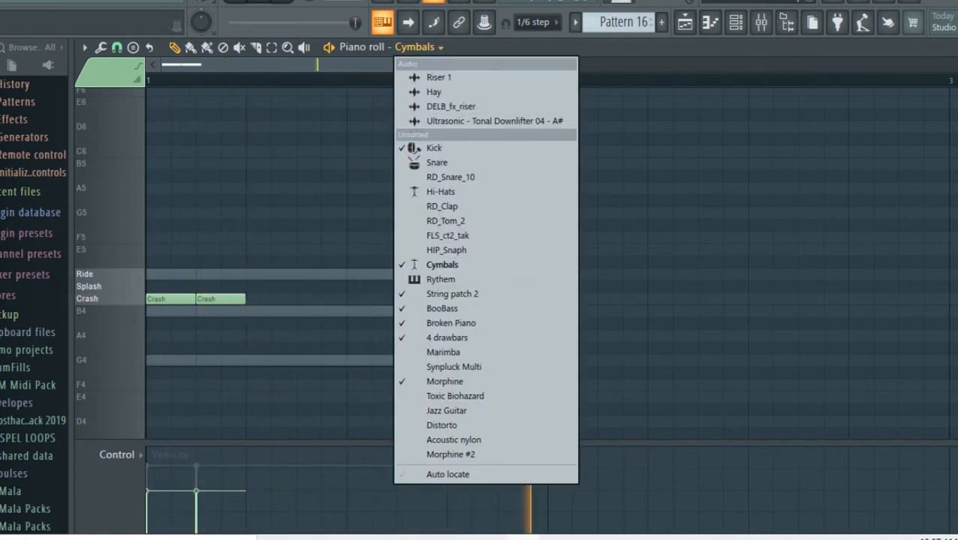
pyautogui.click(435, 148)
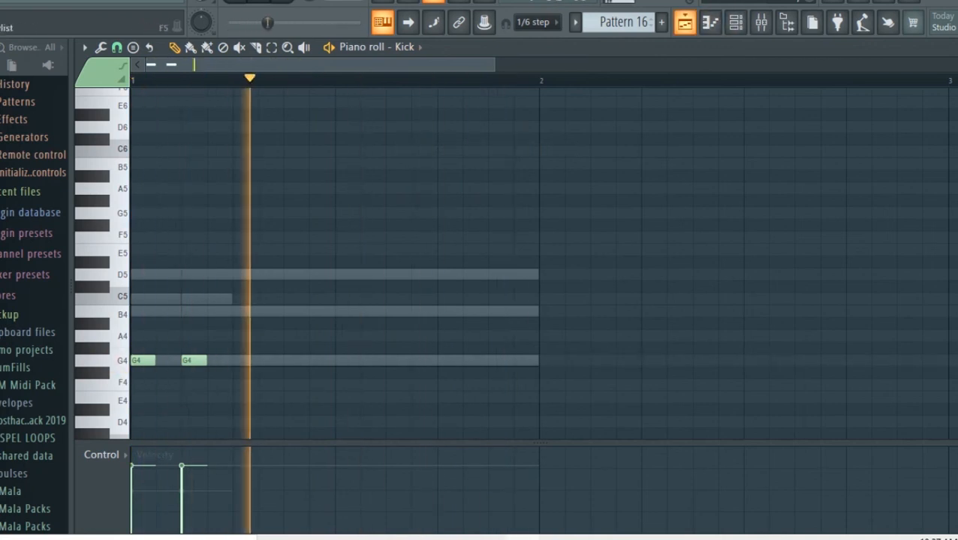
pyautogui.press('F5')
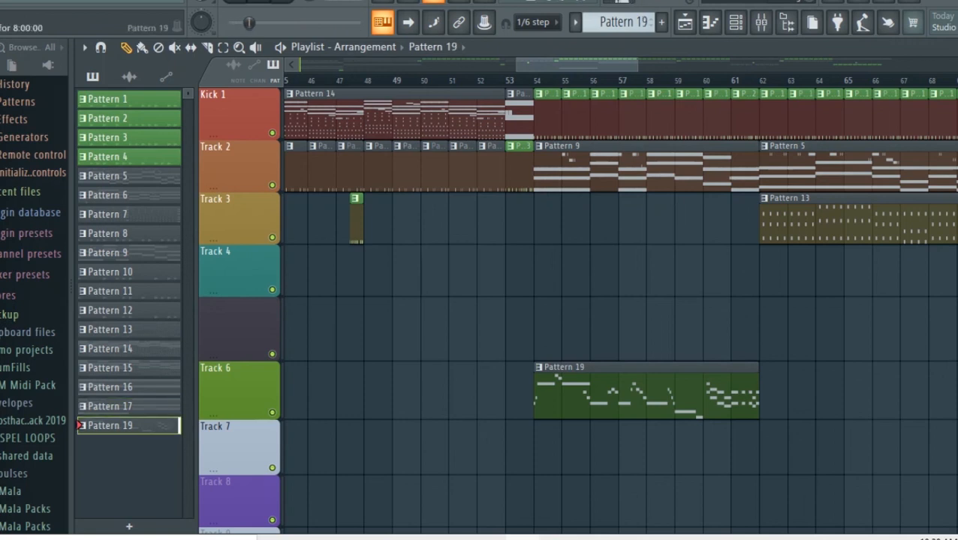
# Step: Review Pattern 19's Morphine #2 melody across all eight bars in the piano roll and return to the playlist
pyautogui.press('F7')
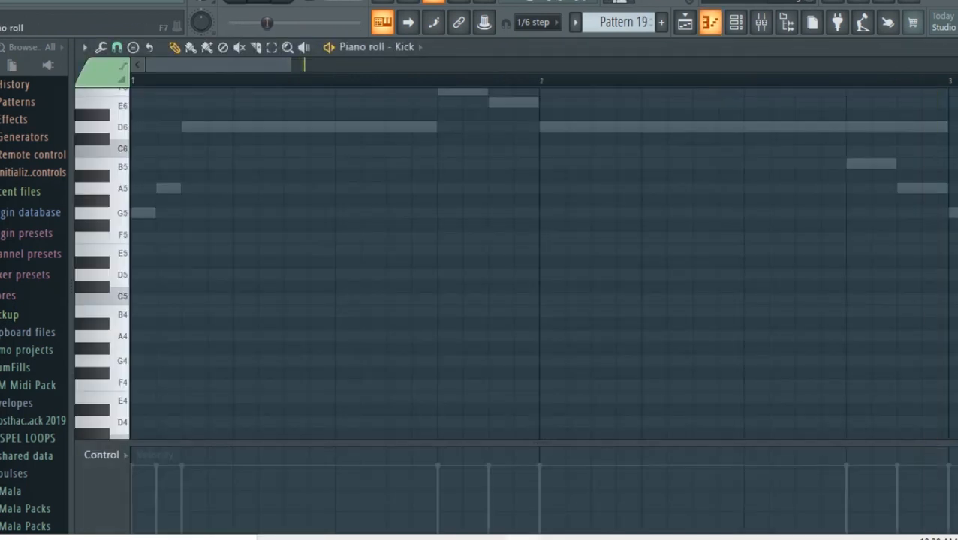
pyautogui.press('F5')
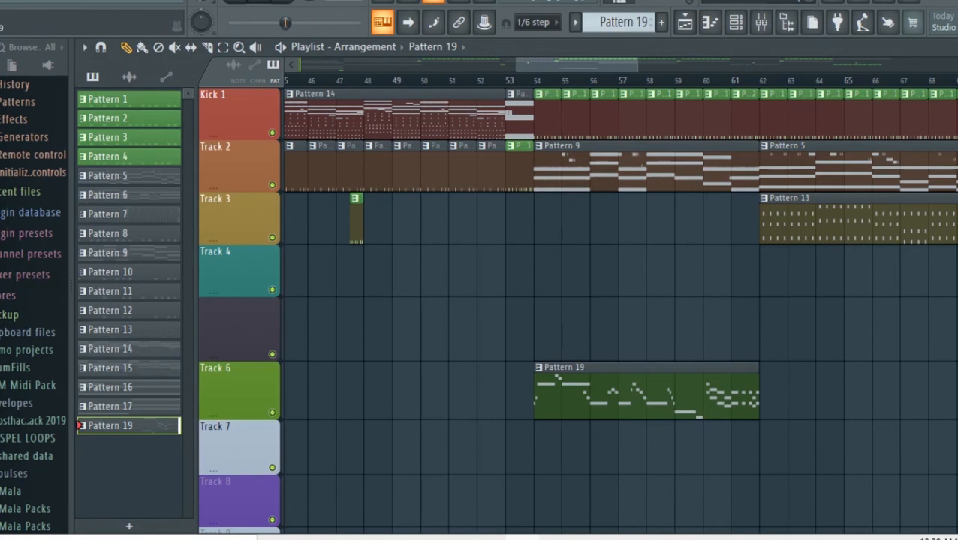
pyautogui.press('F7')
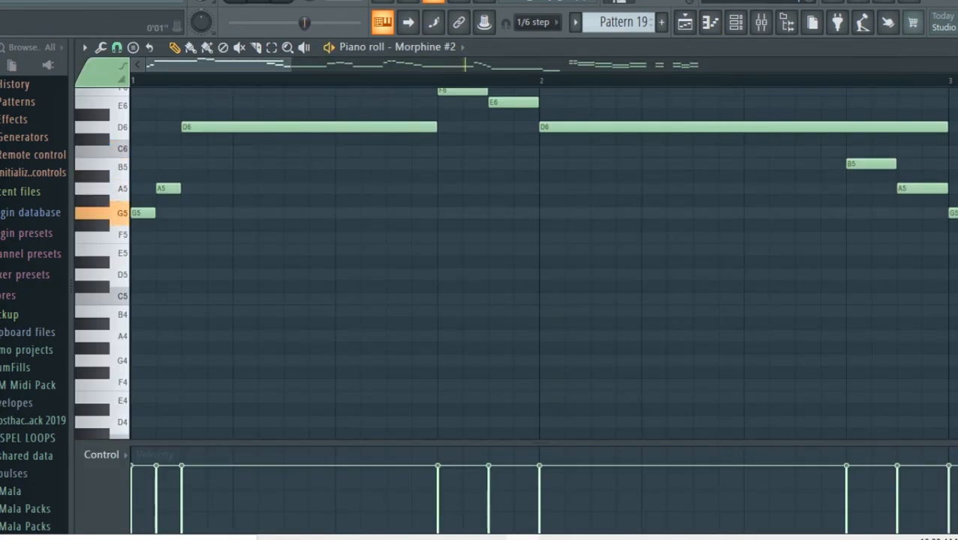
pyautogui.scroll(-3, 540, 188)
pyautogui.scroll(2, 541, 187)
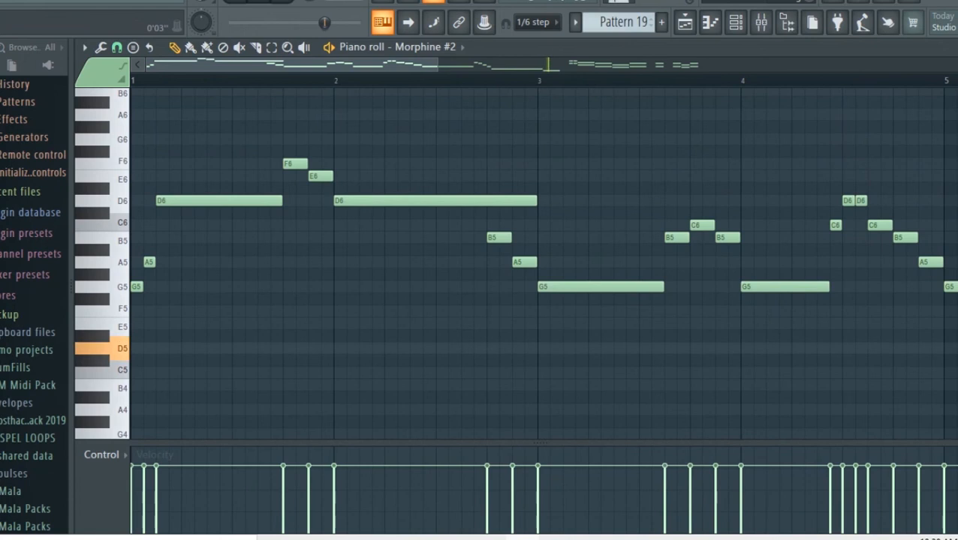
pyautogui.scroll(-4, 541, 263)
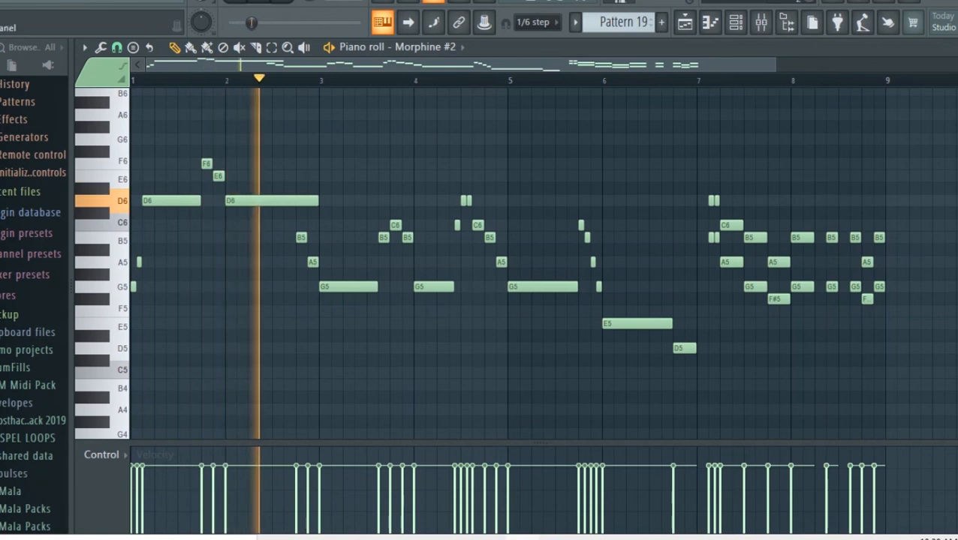
pyautogui.press('F5')
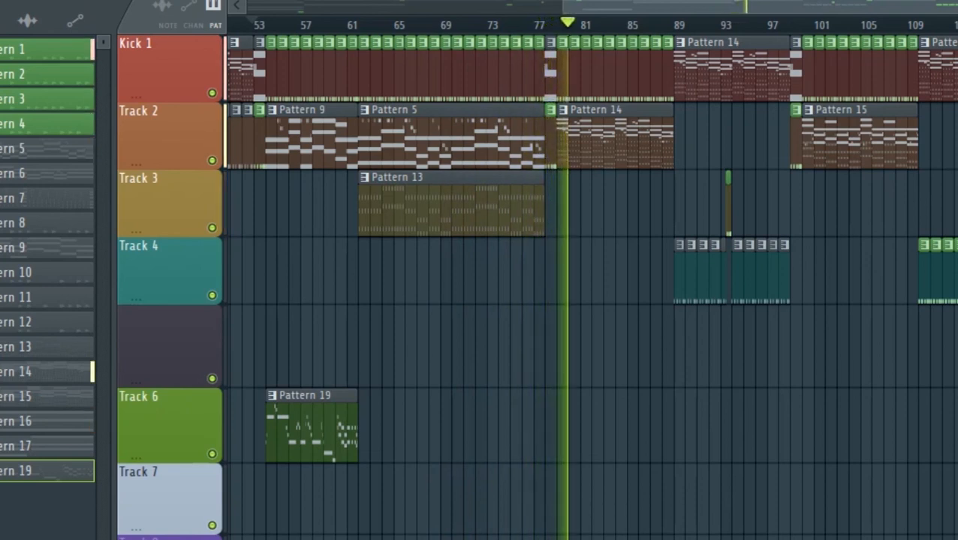
pyautogui.moveTo(709, 539)
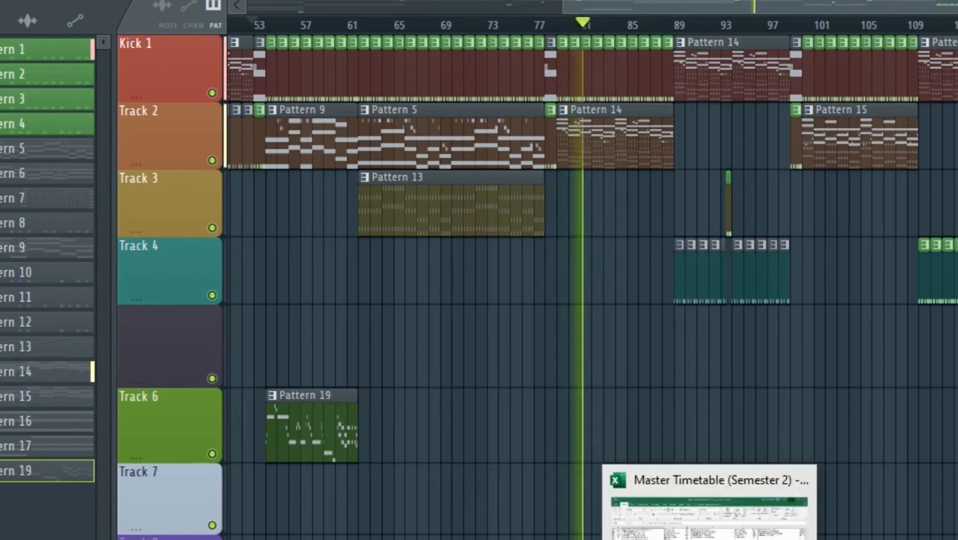